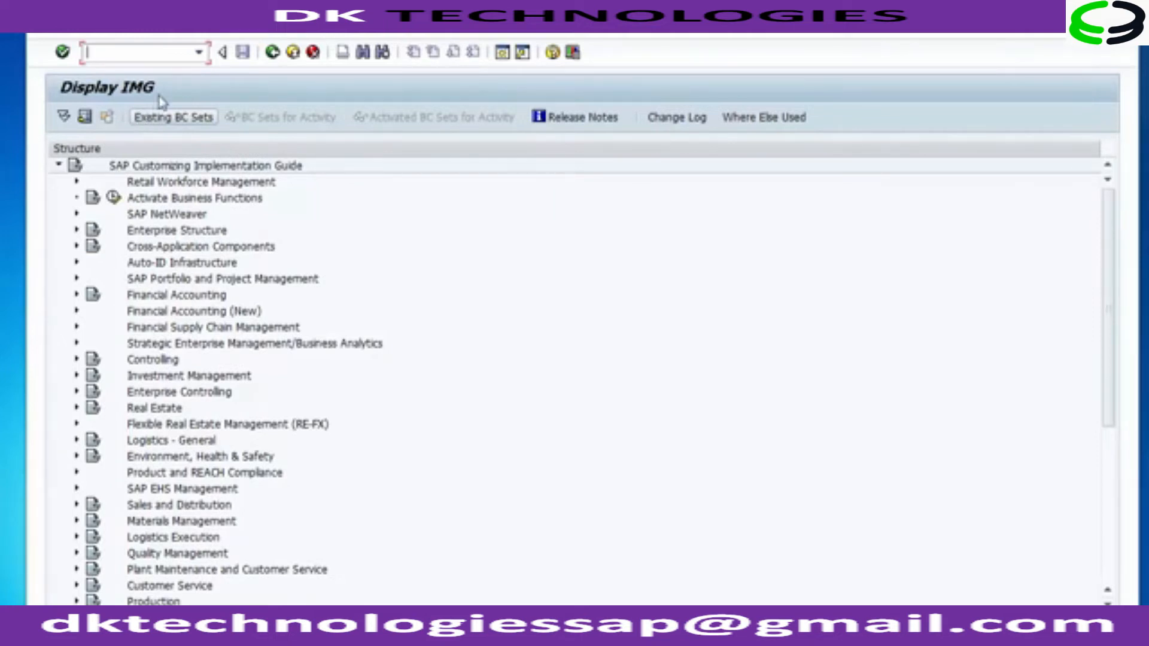
{"action": "left_click", "coordinate": [183, 311]}
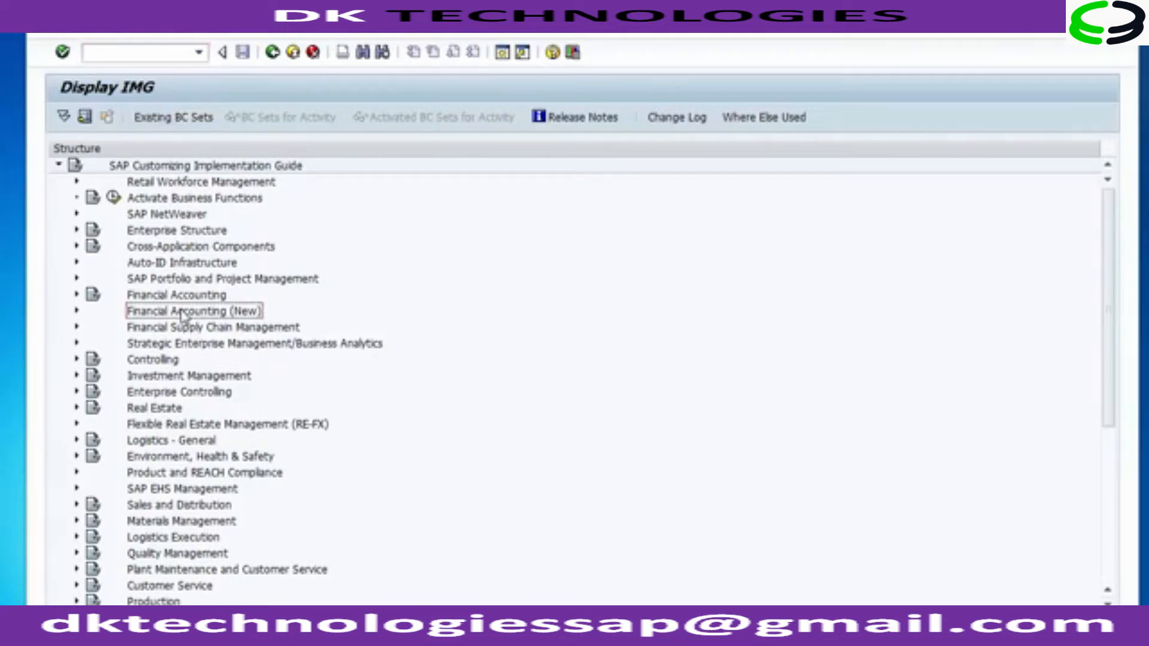
{"action": "left_click", "coordinate": [170, 359]}
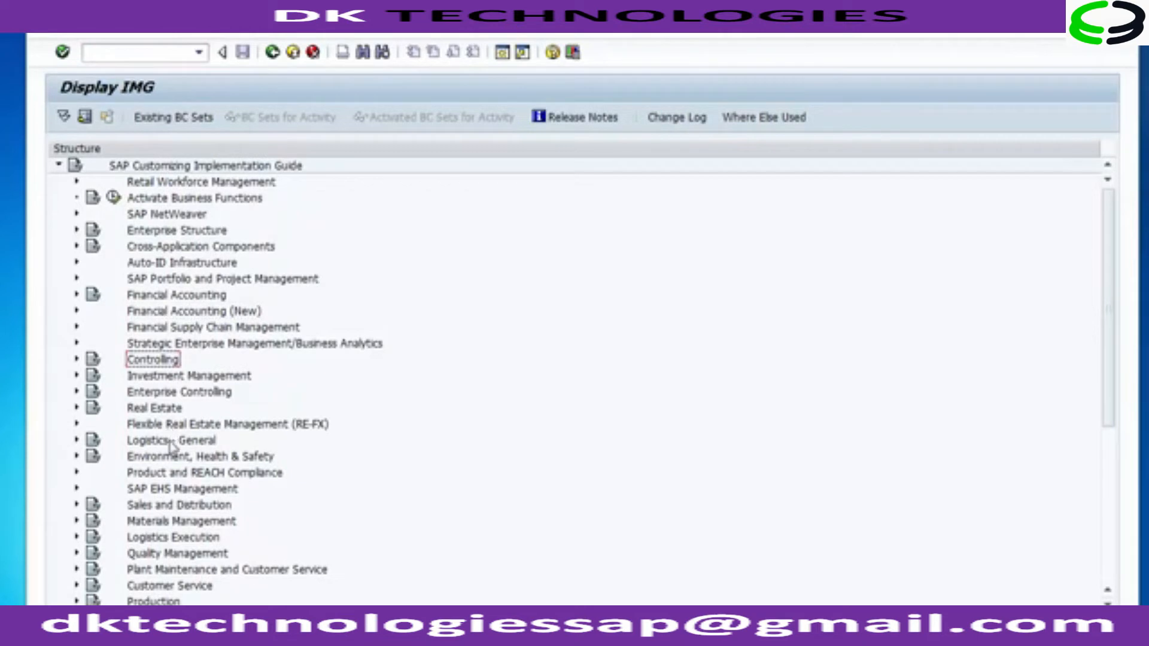
{"action": "left_click", "coordinate": [179, 507]}
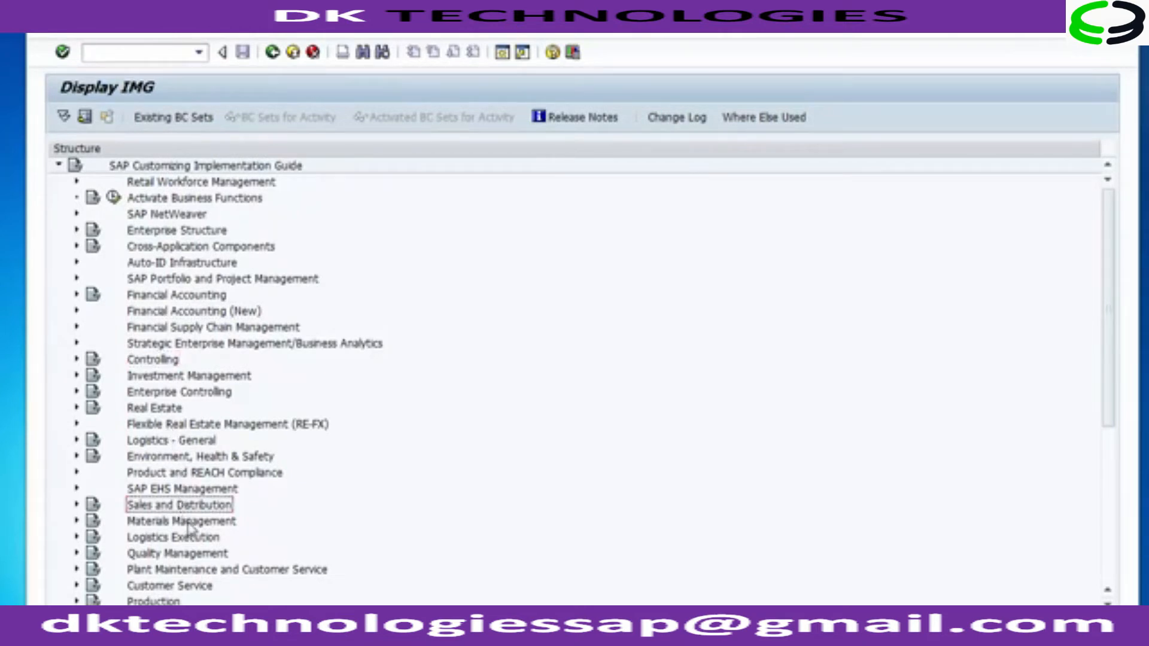
{"action": "left_click", "coordinate": [210, 524]}
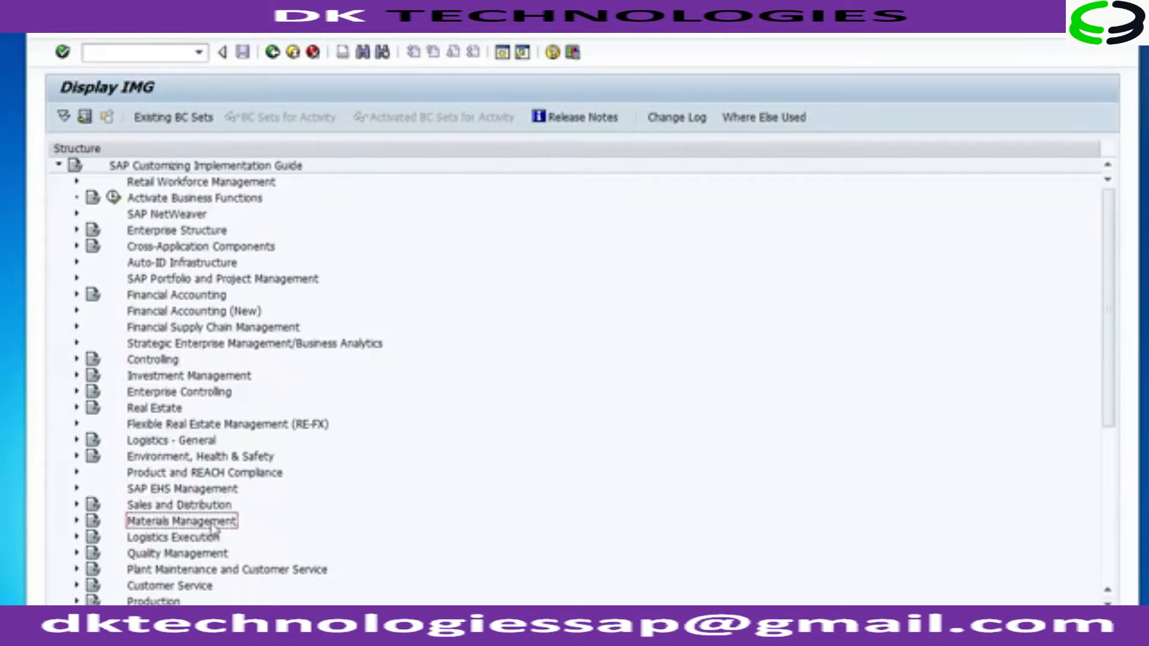
{"action": "left_click", "coordinate": [179, 570]}
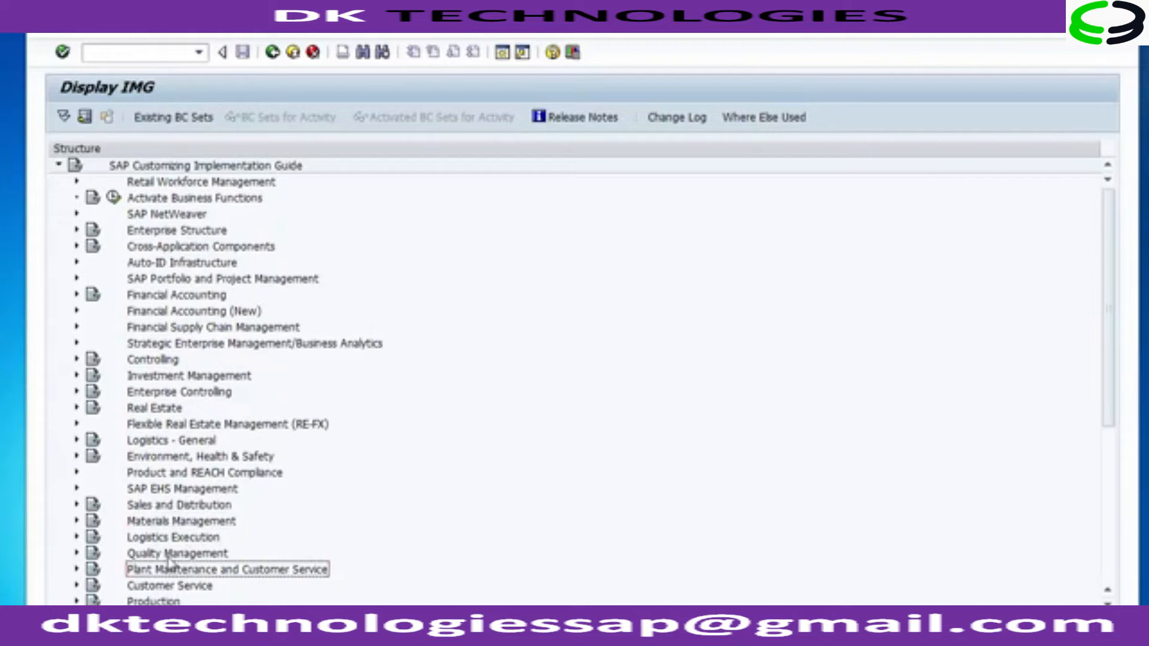
{"action": "left_click", "coordinate": [170, 554]}
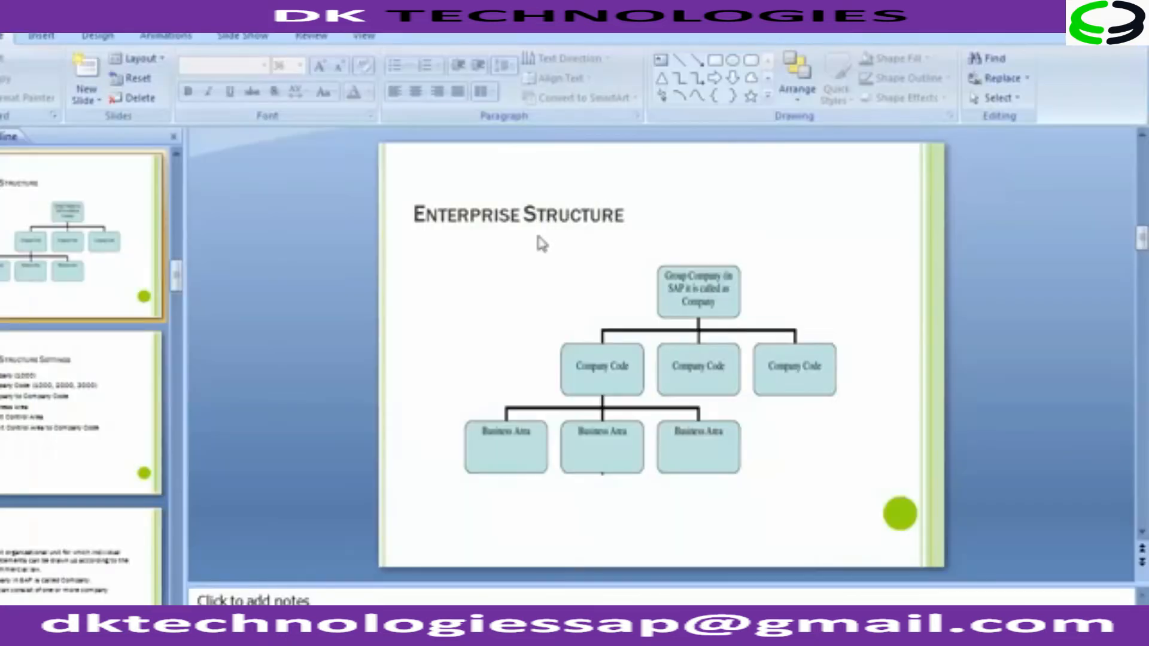
Switch to PowerPoint and delete "(1000)" from the Define Company bullet on the Enterprise Structure Settings slide
{"action": "left_click", "coordinate": [705, 304]}
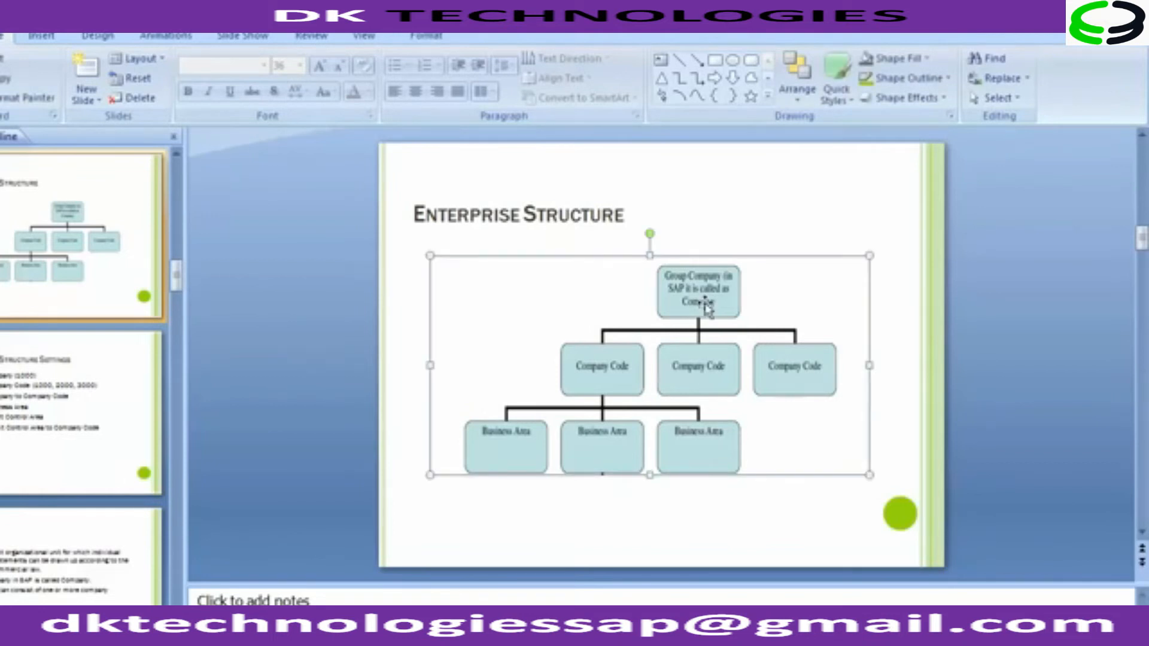
{"action": "left_click", "coordinate": [138, 393]}
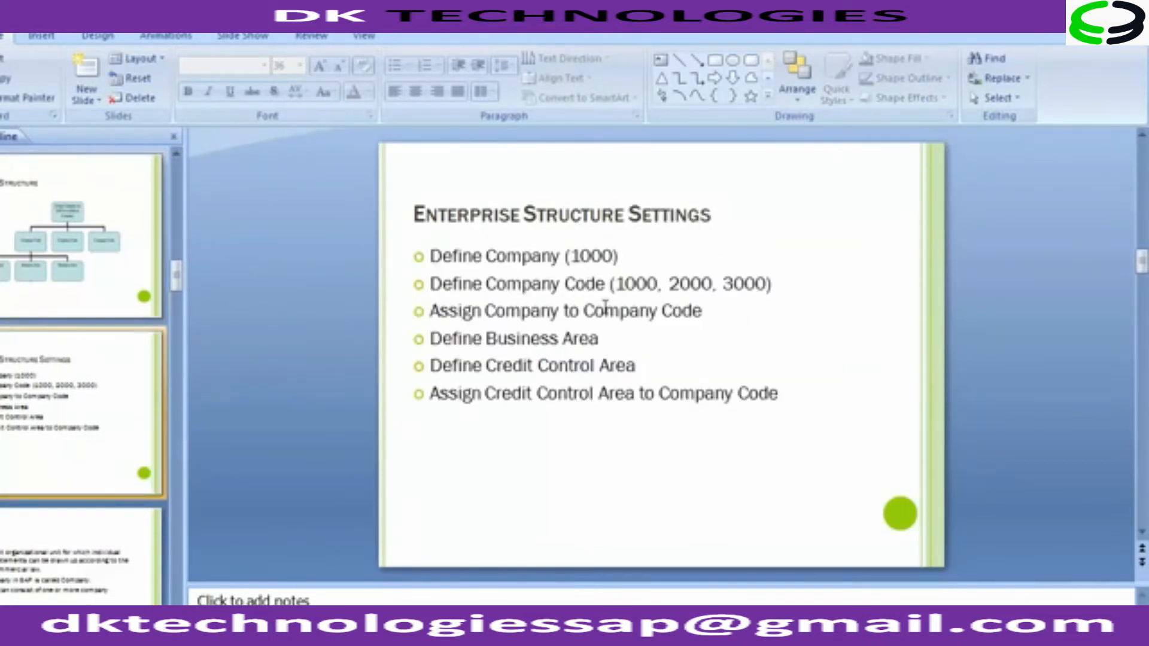
{"action": "left_click", "coordinate": [621, 256]}
{"action": "key", "text": "BackSpace"}
{"action": "key", "text": "BackSpace"}
{"action": "key", "text": "BackSpace"}
{"action": "key", "text": "BackSpace"}
{"action": "key", "text": "BackSpace"}
{"action": "key", "text": "BackSpace"}
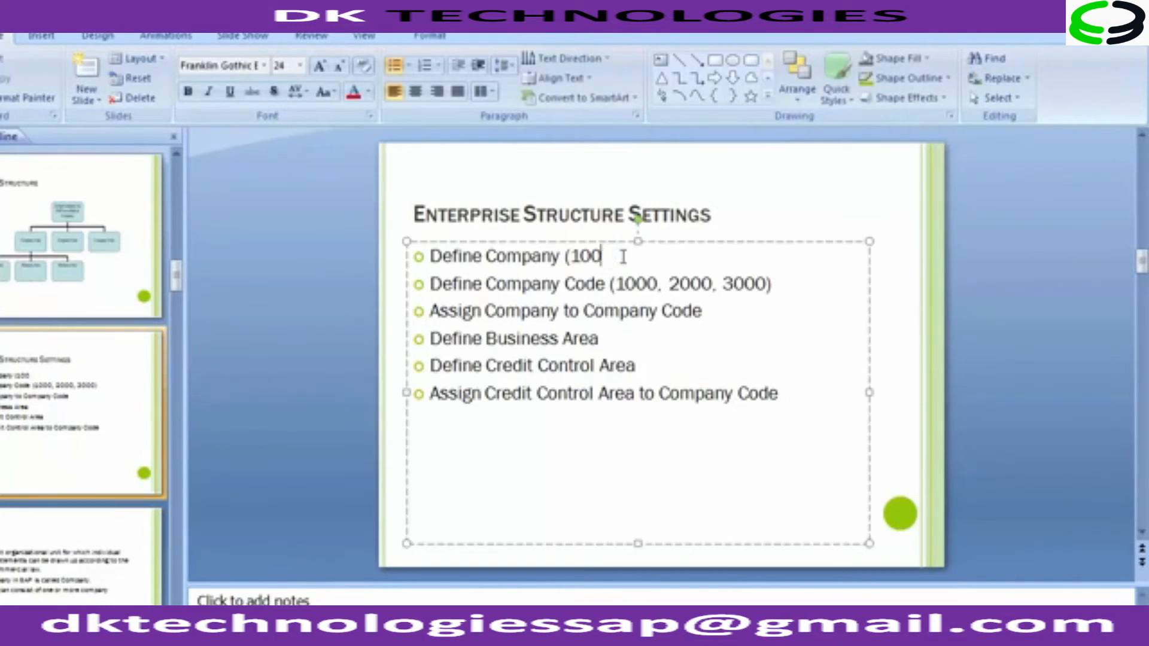
Switch back to SAP and expand Enterprise Structure and its Definition node in the customizing guide
{"action": "key", "text": "alt+Tab"}
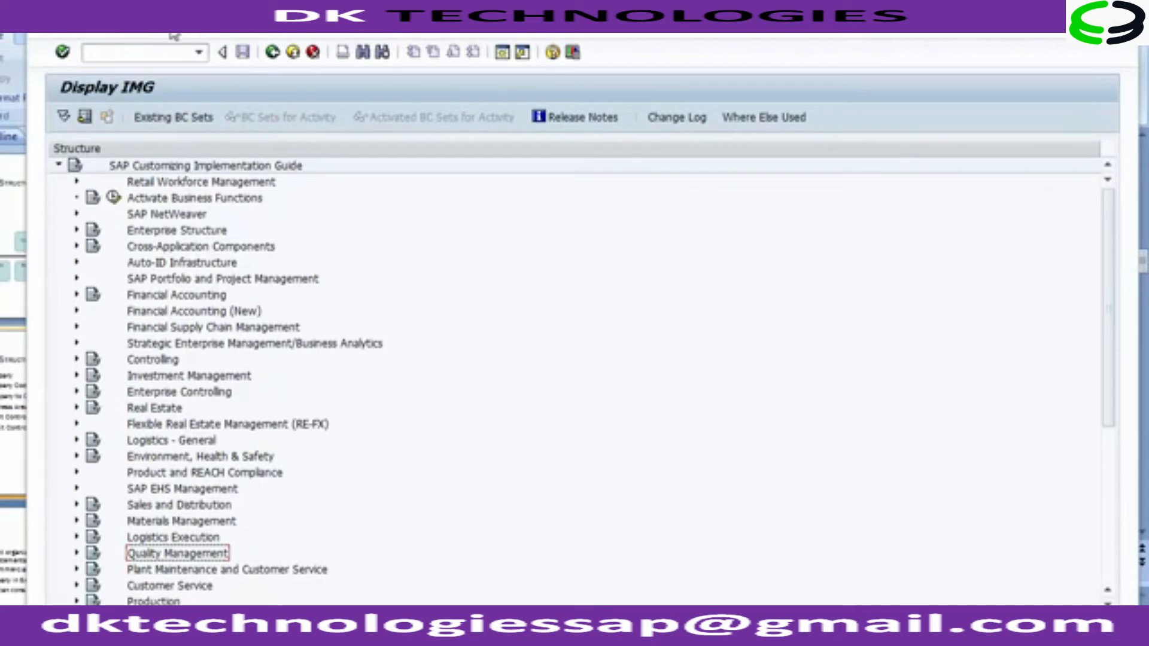
{"action": "left_click", "coordinate": [146, 234]}
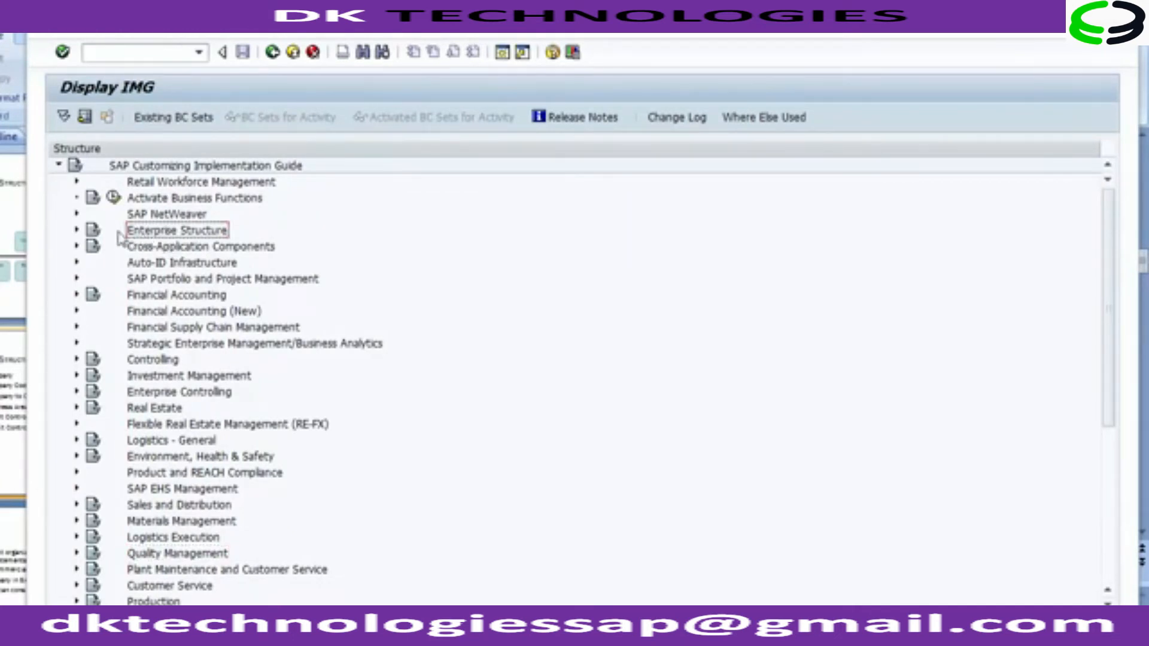
{"action": "left_click", "coordinate": [77, 230]}
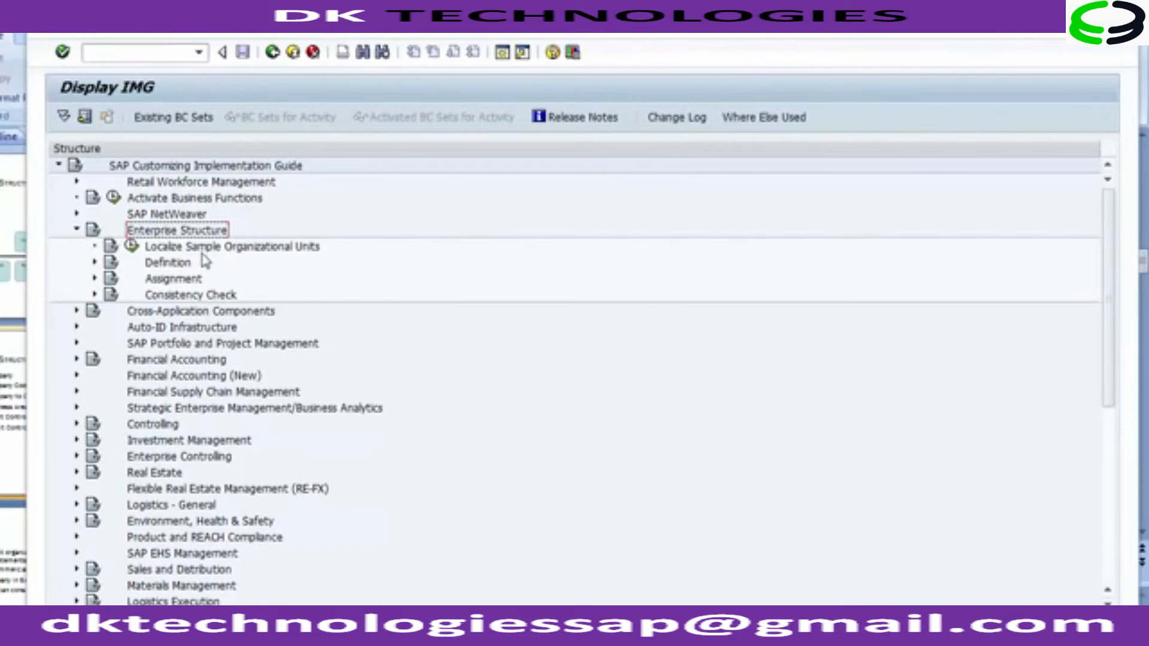
{"action": "left_click", "coordinate": [169, 267]}
{"action": "left_click", "coordinate": [171, 277]}
{"action": "left_click", "coordinate": [165, 266]}
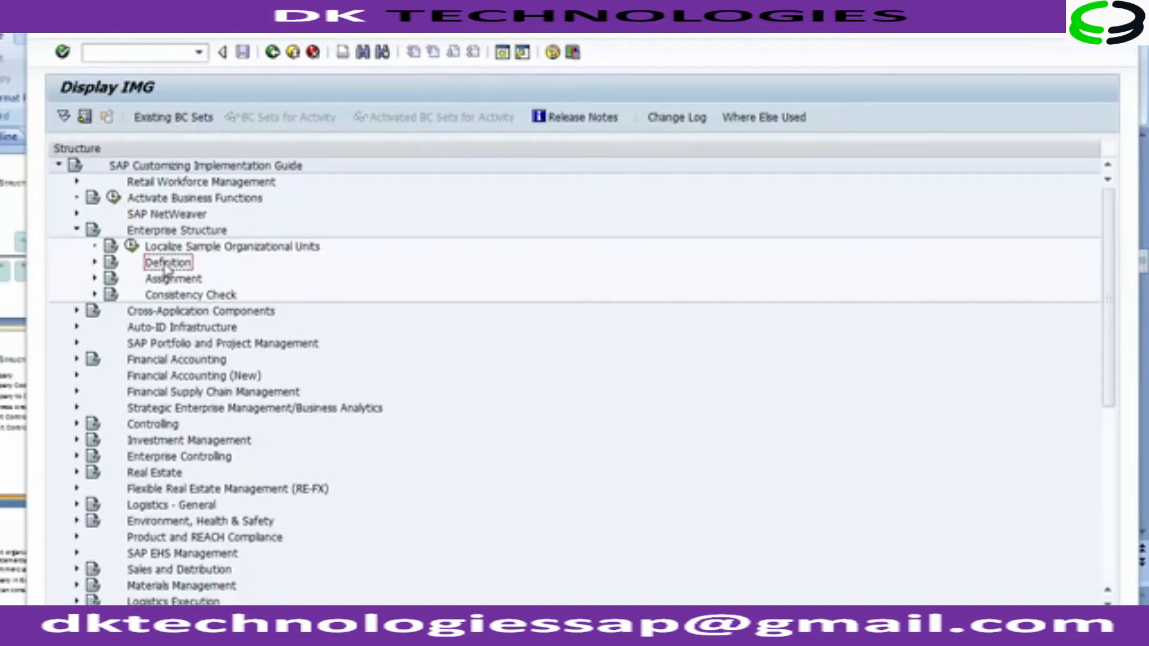
{"action": "left_click", "coordinate": [94, 263]}
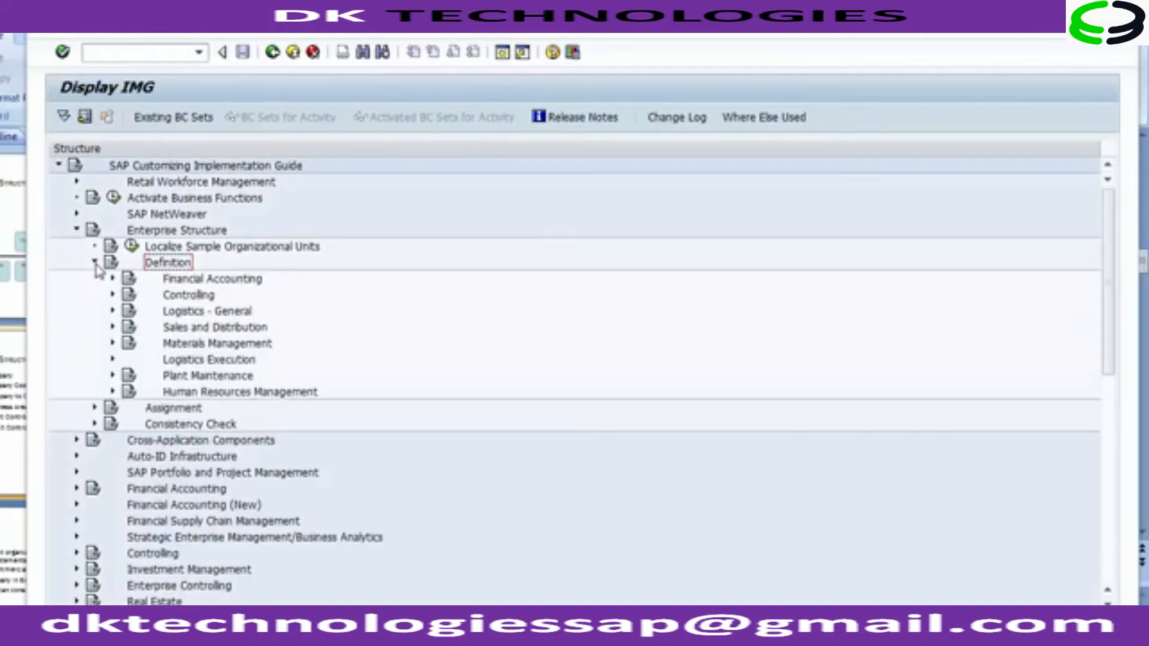
Expand Financial Accounting under Definition and open the Define company activity
{"action": "left_click", "coordinate": [171, 280]}
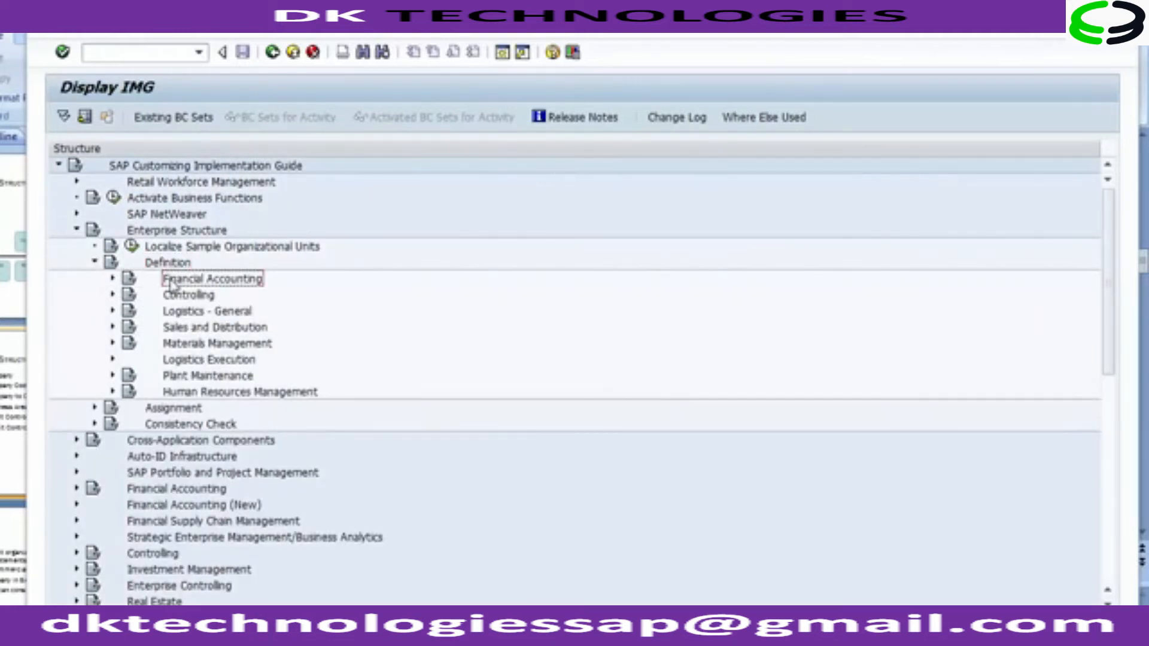
{"action": "left_click", "coordinate": [113, 279]}
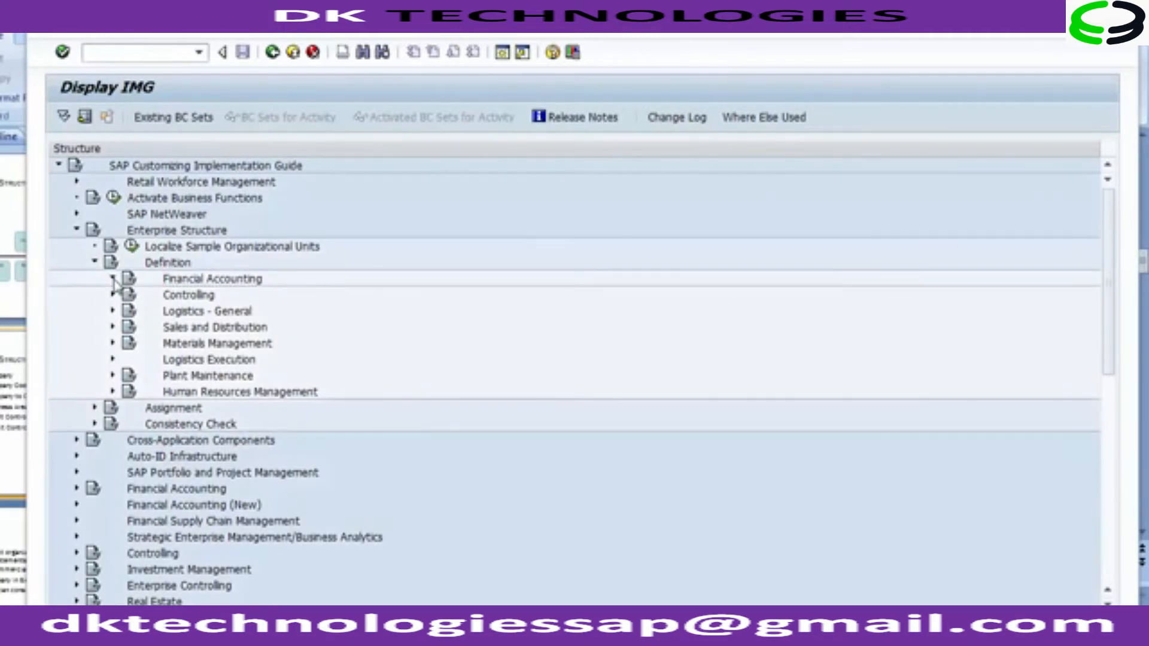
{"action": "left_click", "coordinate": [226, 295]}
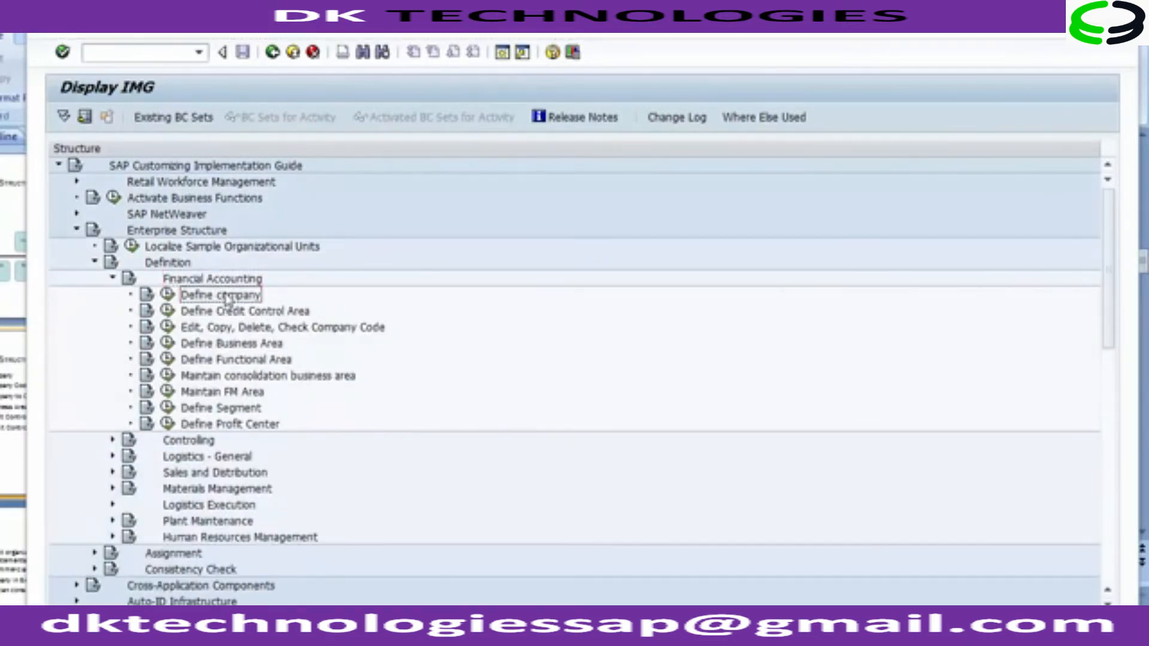
{"action": "left_click", "coordinate": [318, 330]}
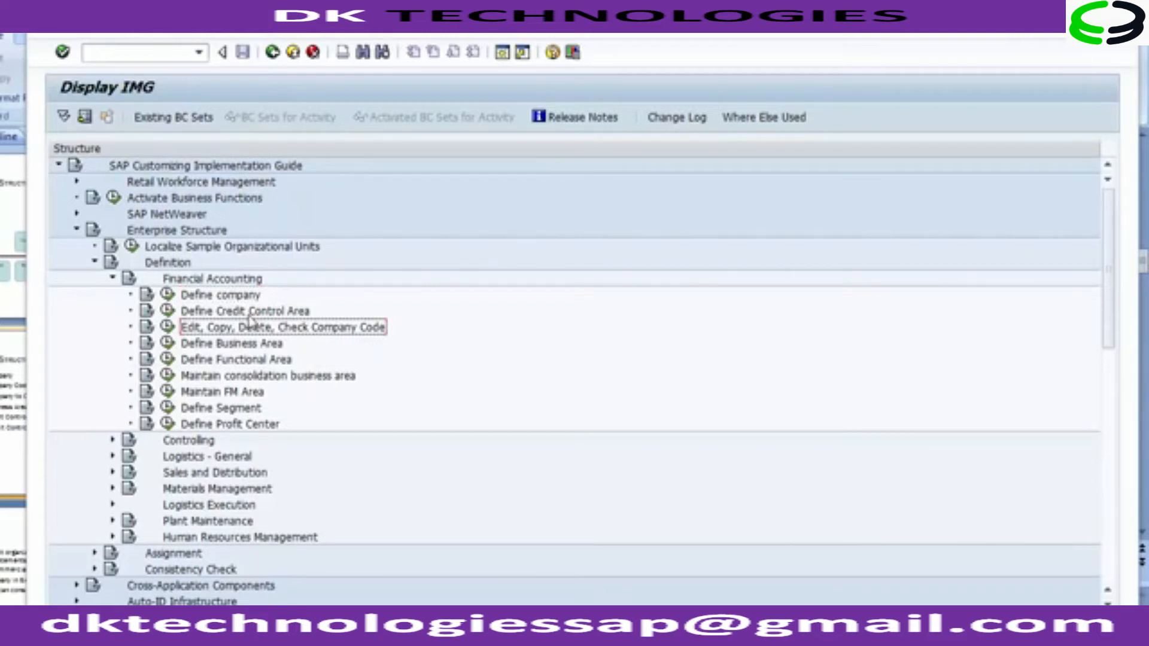
{"action": "left_click", "coordinate": [202, 300]}
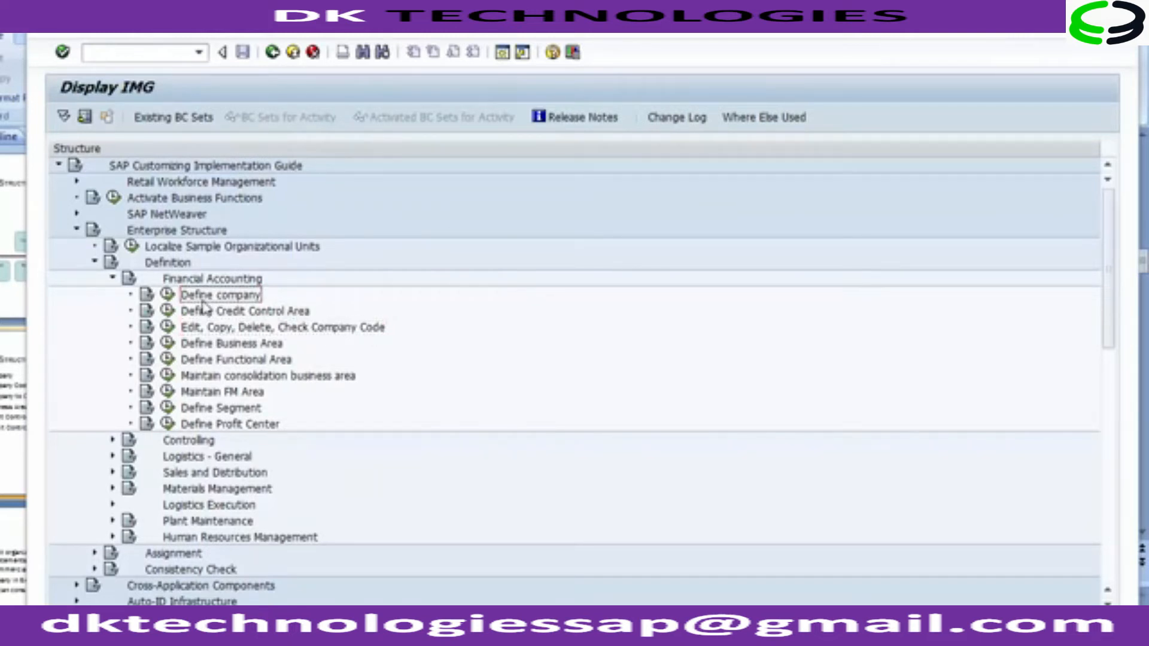
{"action": "left_click", "coordinate": [168, 295]}
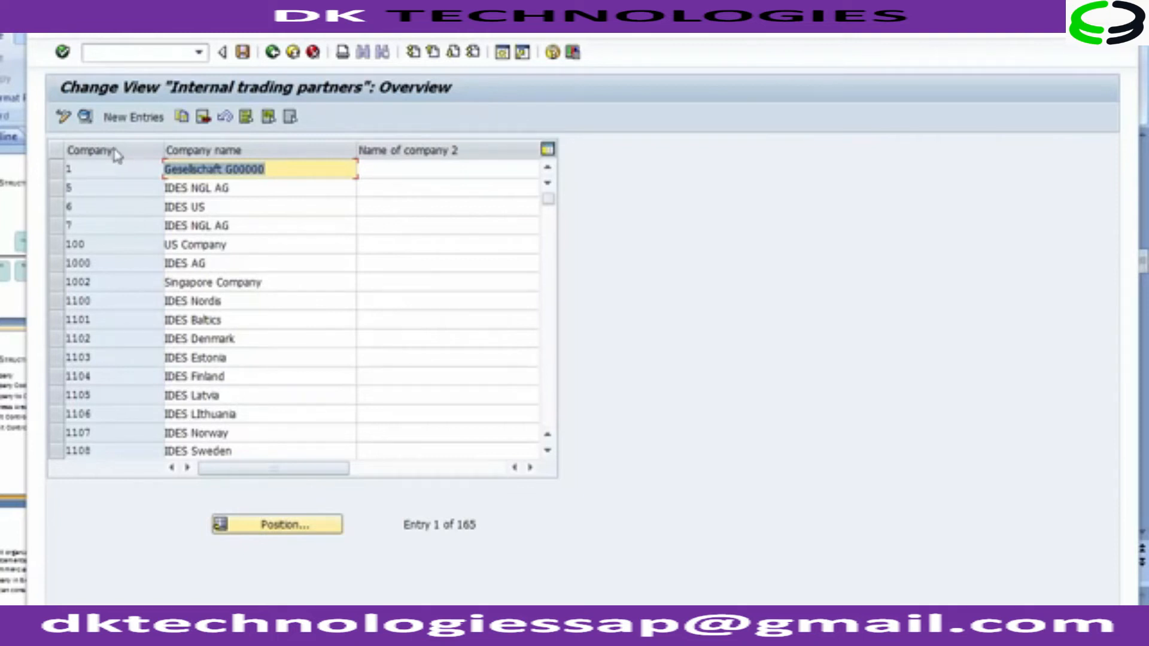
Examine the existing company IDs and names in the internal trading partners overview
{"action": "left_click", "coordinate": [548, 425]}
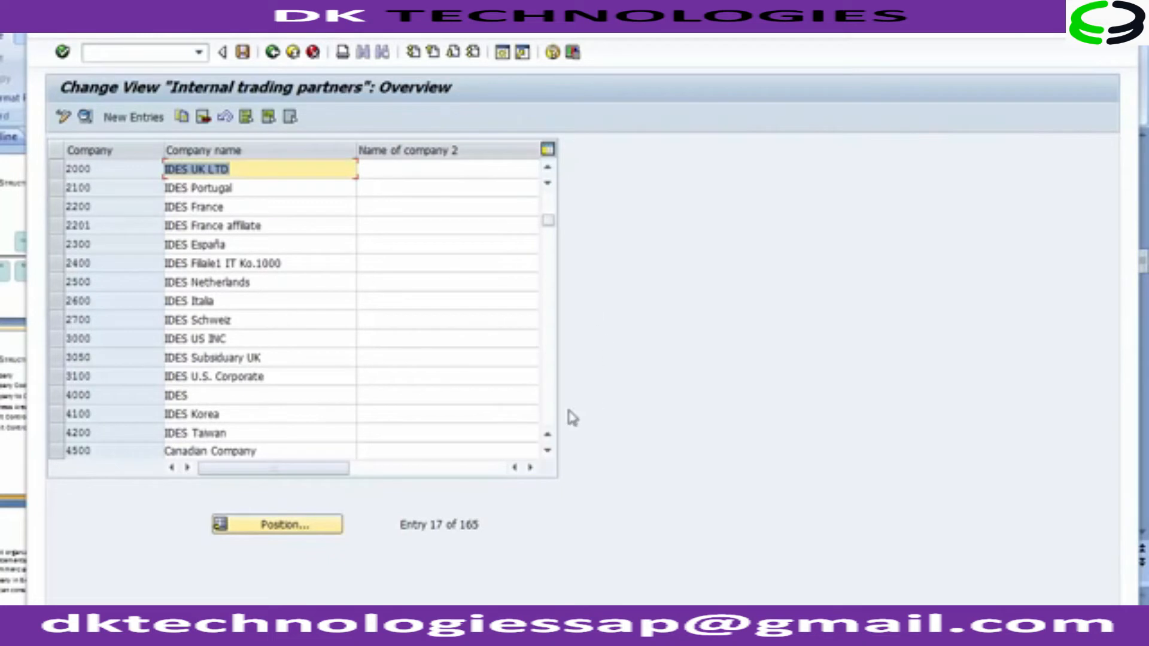
{"action": "left_click", "coordinate": [549, 419]}
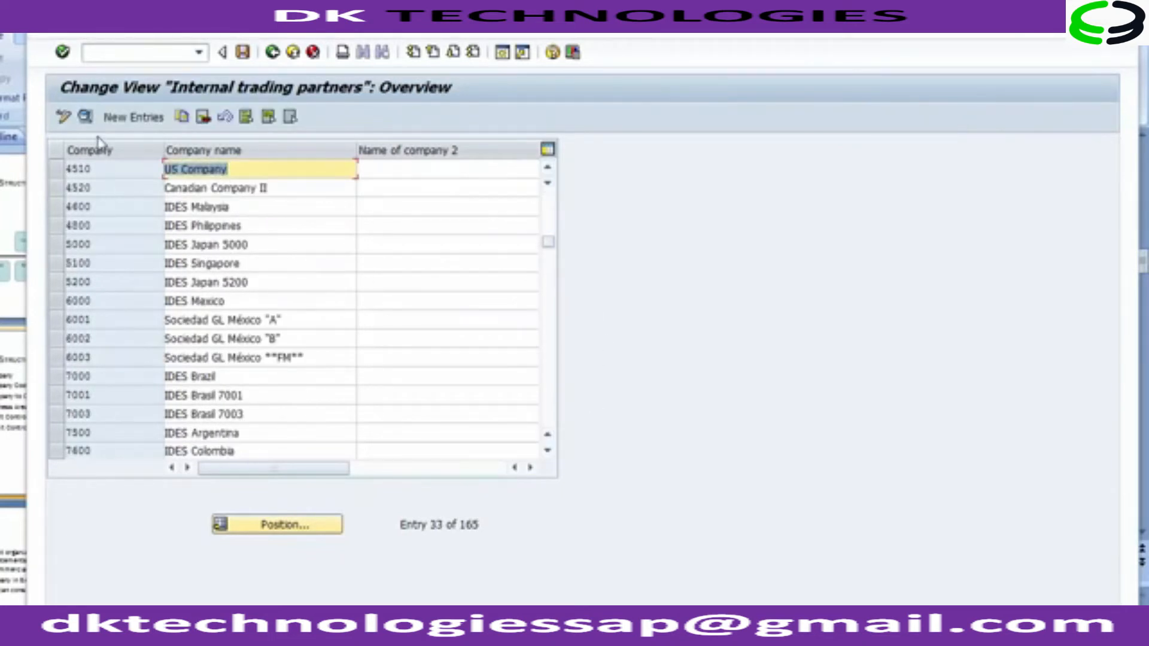
{"action": "left_click", "coordinate": [547, 415]}
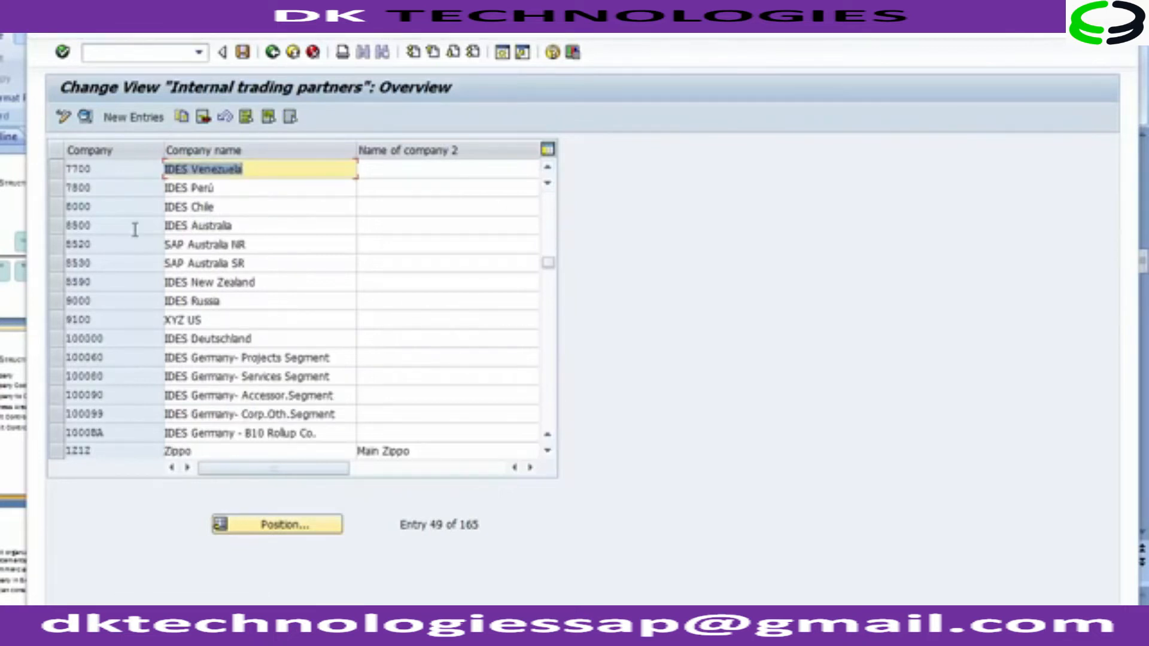
{"action": "left_click", "coordinate": [114, 207]}
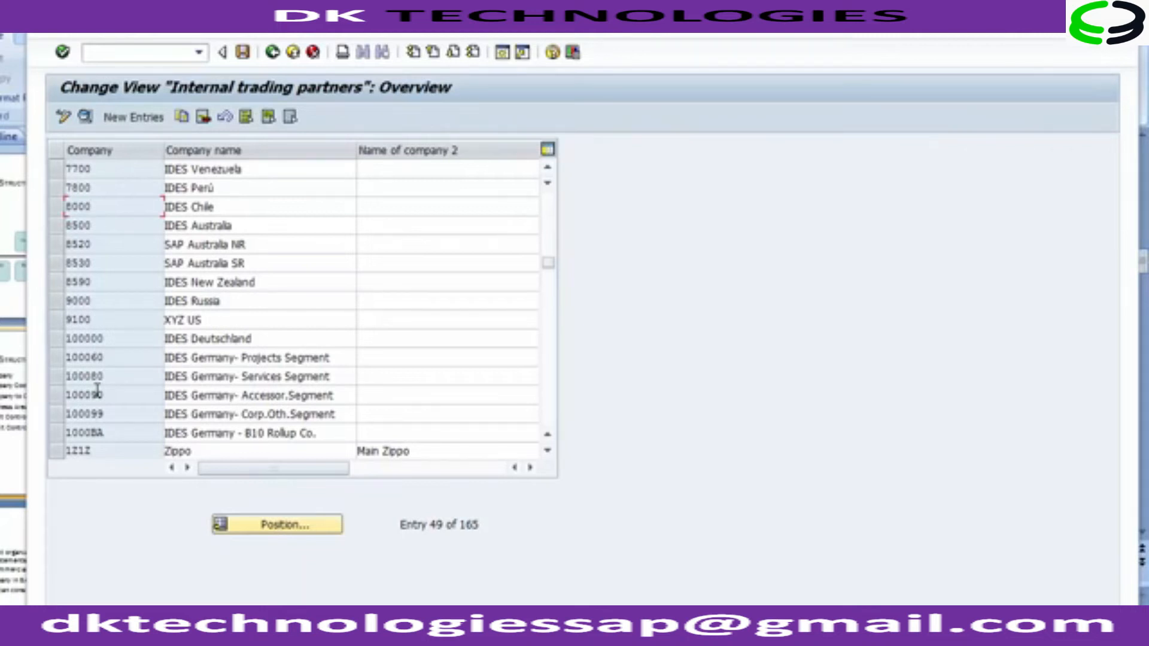
{"action": "left_click_drag", "start_coordinate": [548, 264], "coordinate": [549, 201]}
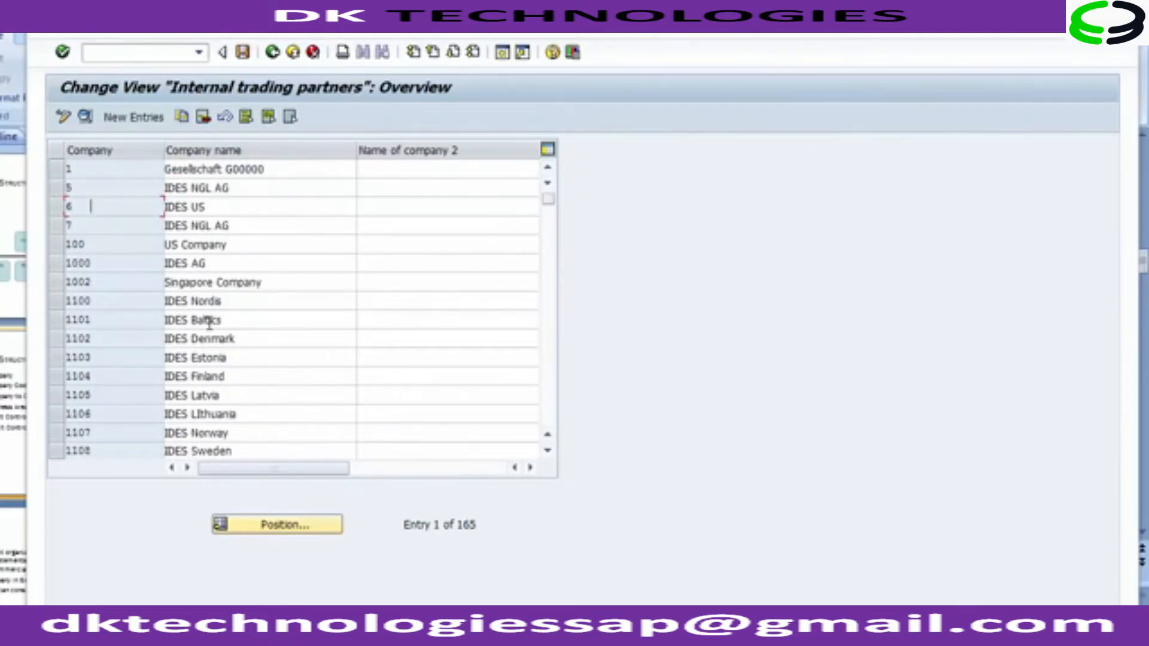
{"action": "left_click", "coordinate": [549, 413]}
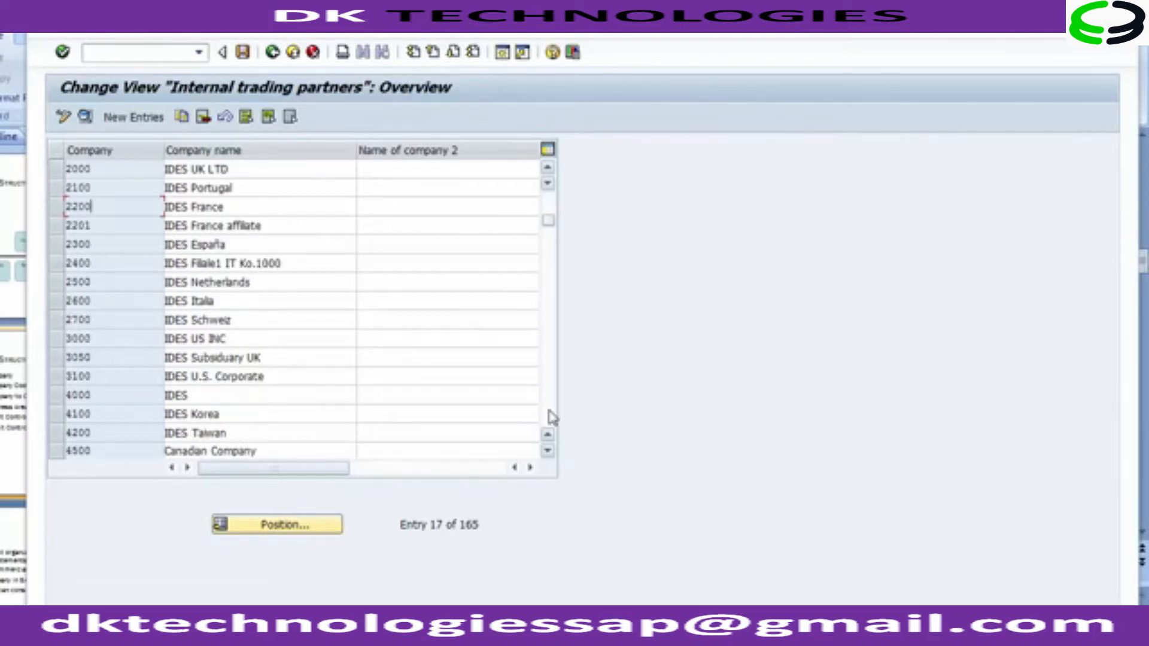
{"action": "left_click", "coordinate": [547, 201]}
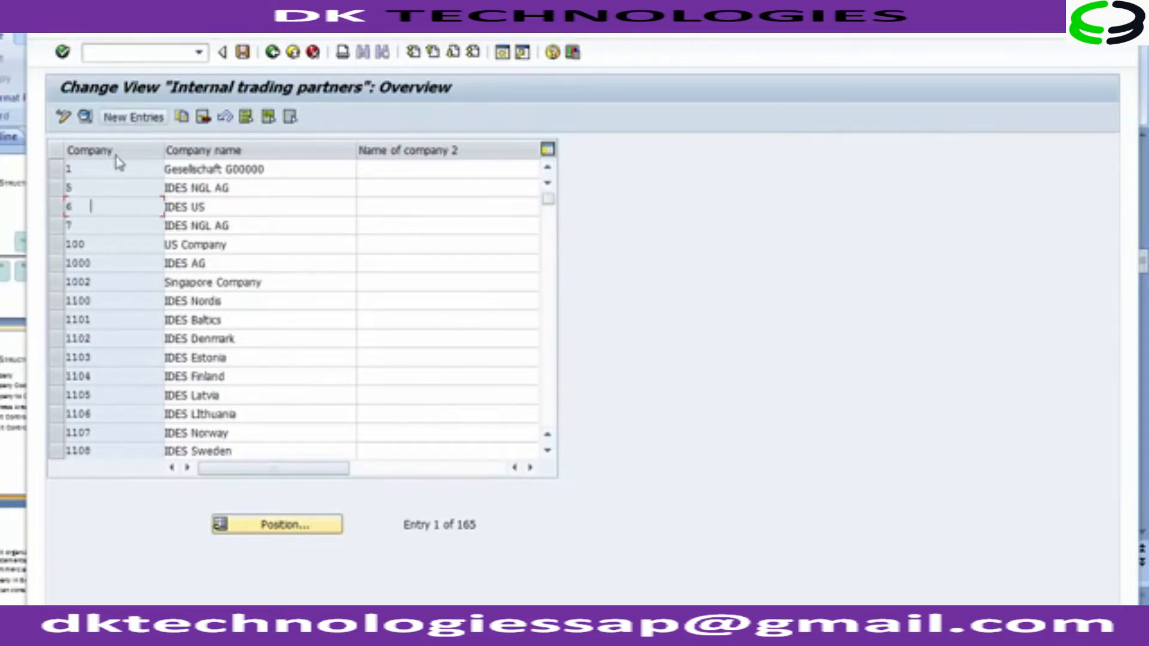
{"action": "left_click", "coordinate": [548, 450]}
{"action": "left_click", "coordinate": [547, 450]}
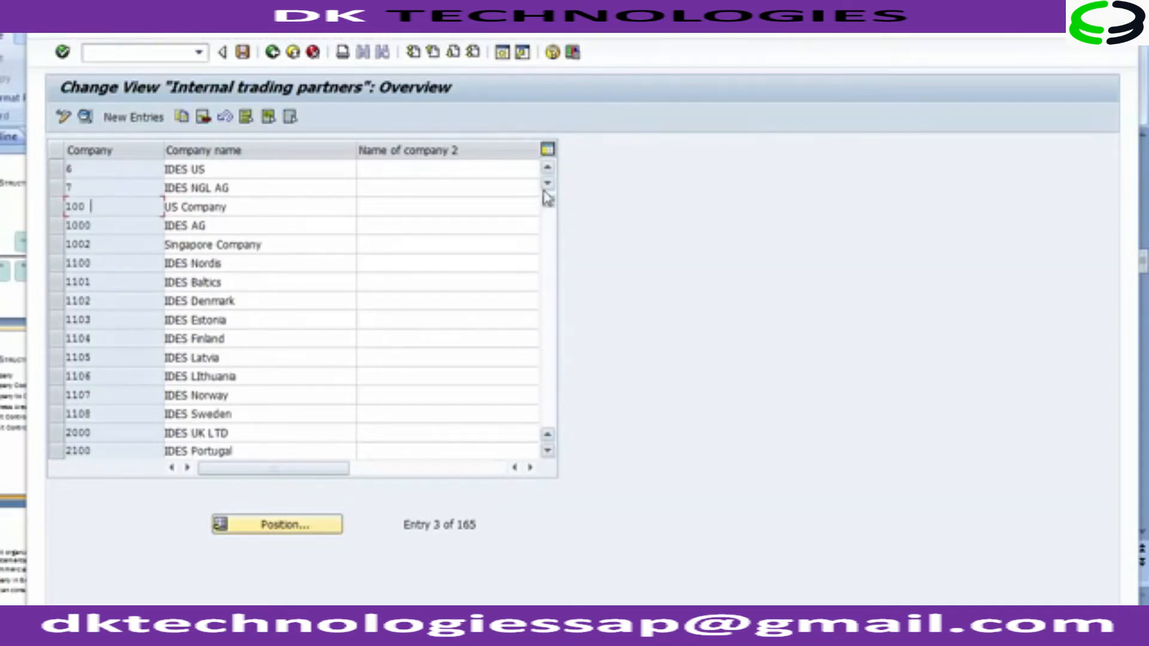
{"action": "left_click_drag", "start_coordinate": [548, 199], "coordinate": [548, 178]}
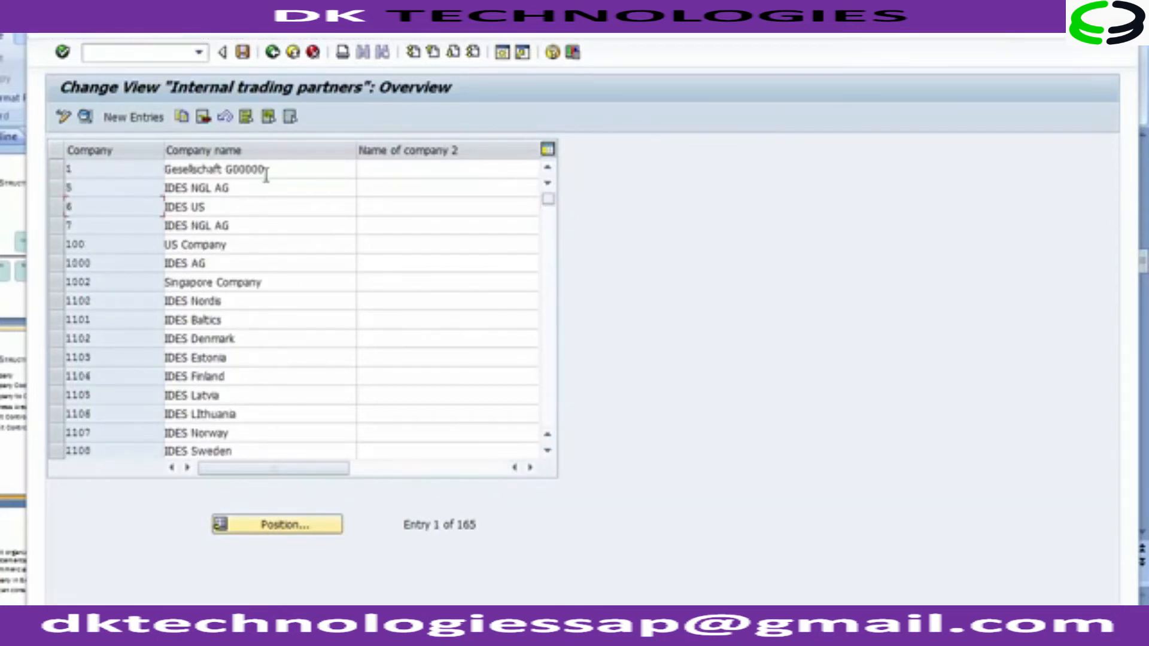
Create a new company entry with ID 120000 and the company name IBM Group
{"action": "left_click", "coordinate": [134, 120]}
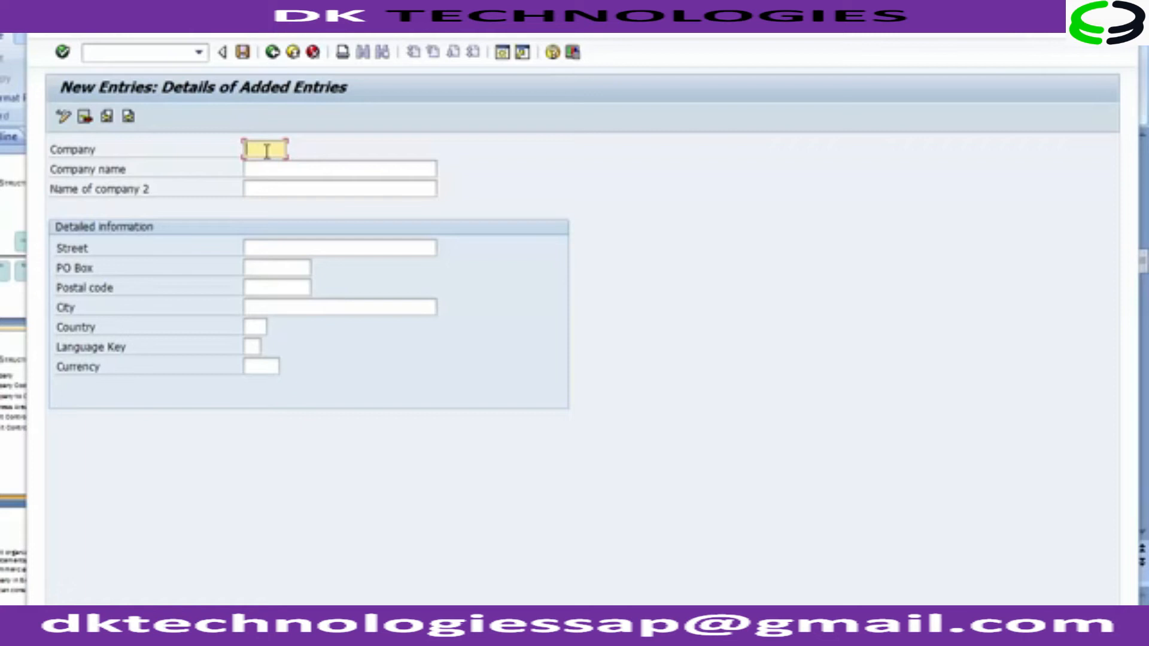
{"action": "type", "text": "120000"}
{"action": "left_click", "coordinate": [271, 167]}
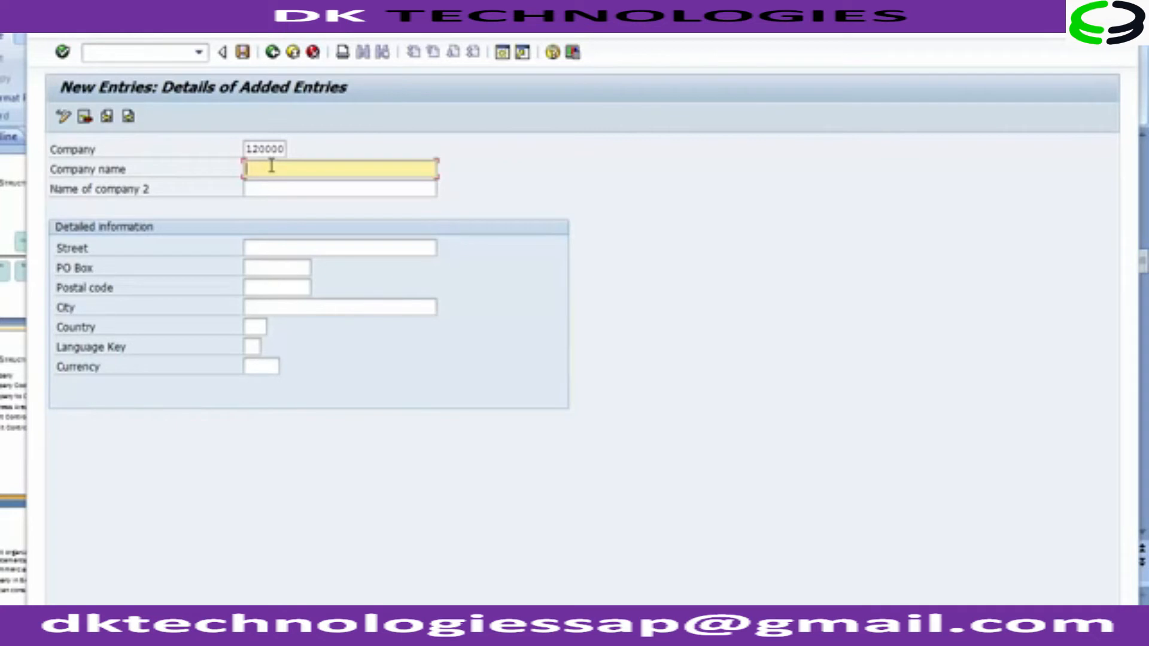
{"action": "type", "text": "A"}
{"action": "key", "text": "BackSpace"}
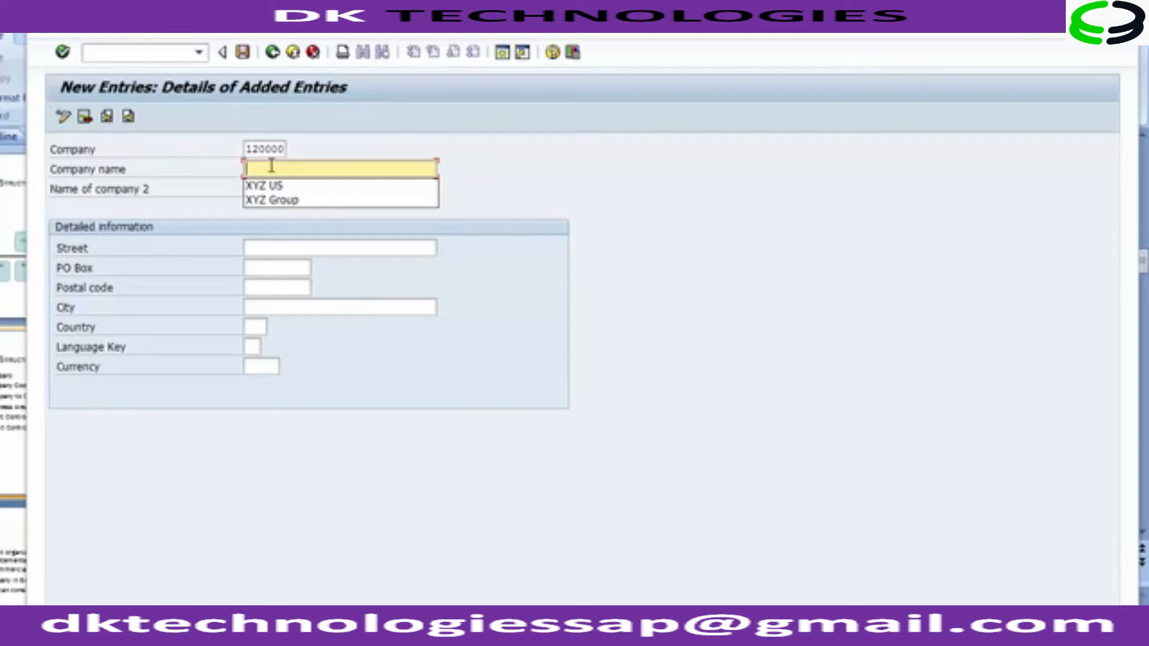
{"action": "type", "text": "IBM"}
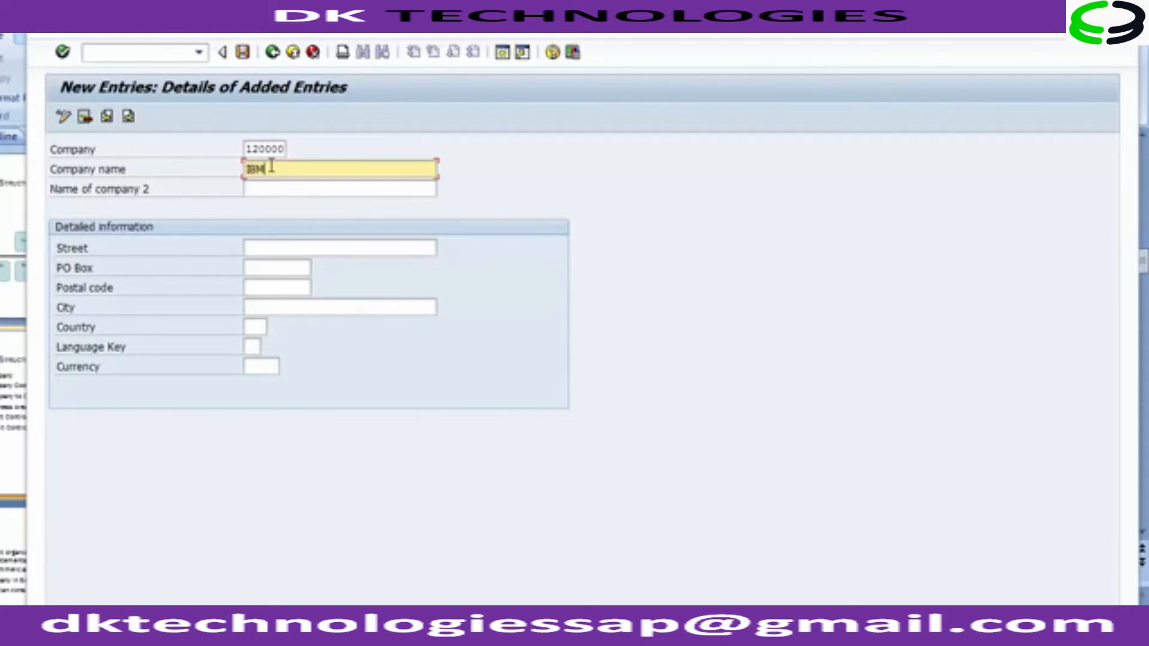
{"action": "type", "text": " Group"}
Enter 2020 as the street and Texas as the city in the company's detailed information
{"action": "left_click", "coordinate": [262, 250]}
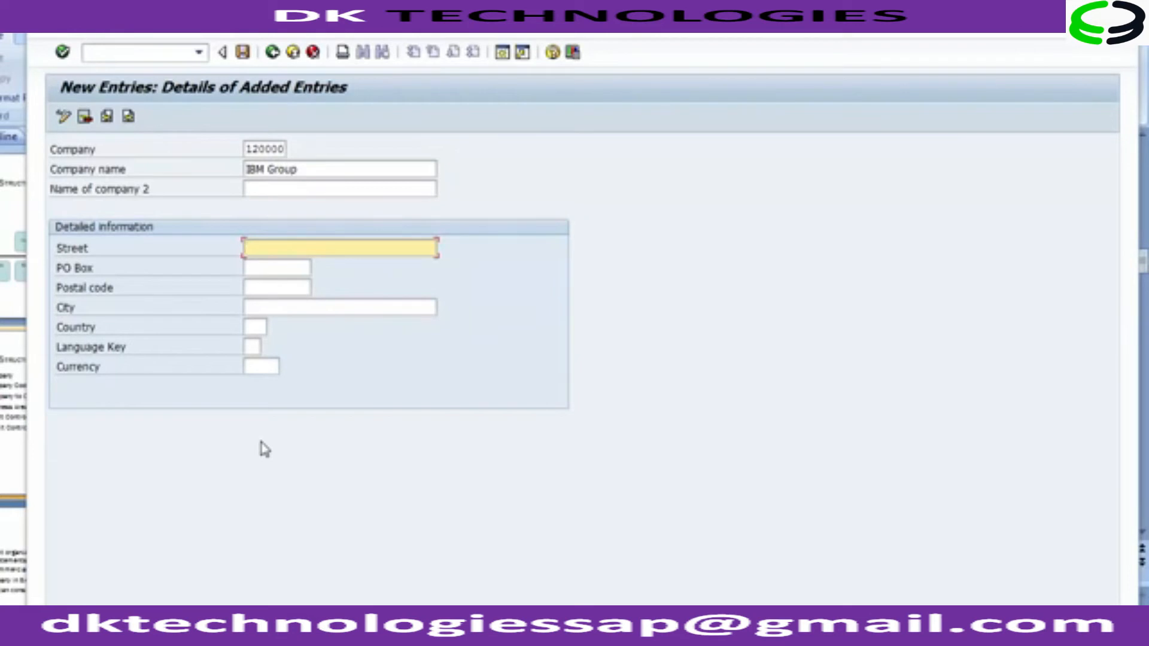
{"action": "type", "text": "2020"}
{"action": "left_click", "coordinate": [321, 307]}
{"action": "type", "text": "Te"}
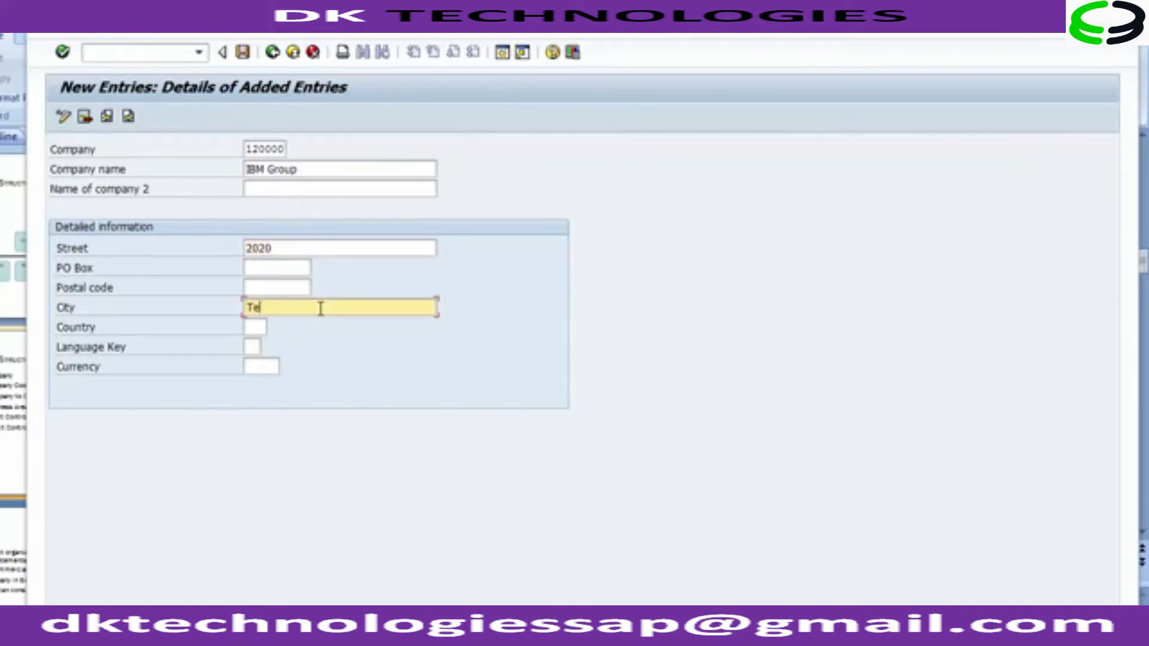
{"action": "type", "text": "xas"}
Choose US (United States) as the company's country from the list of possible values
{"action": "left_click", "coordinate": [257, 326]}
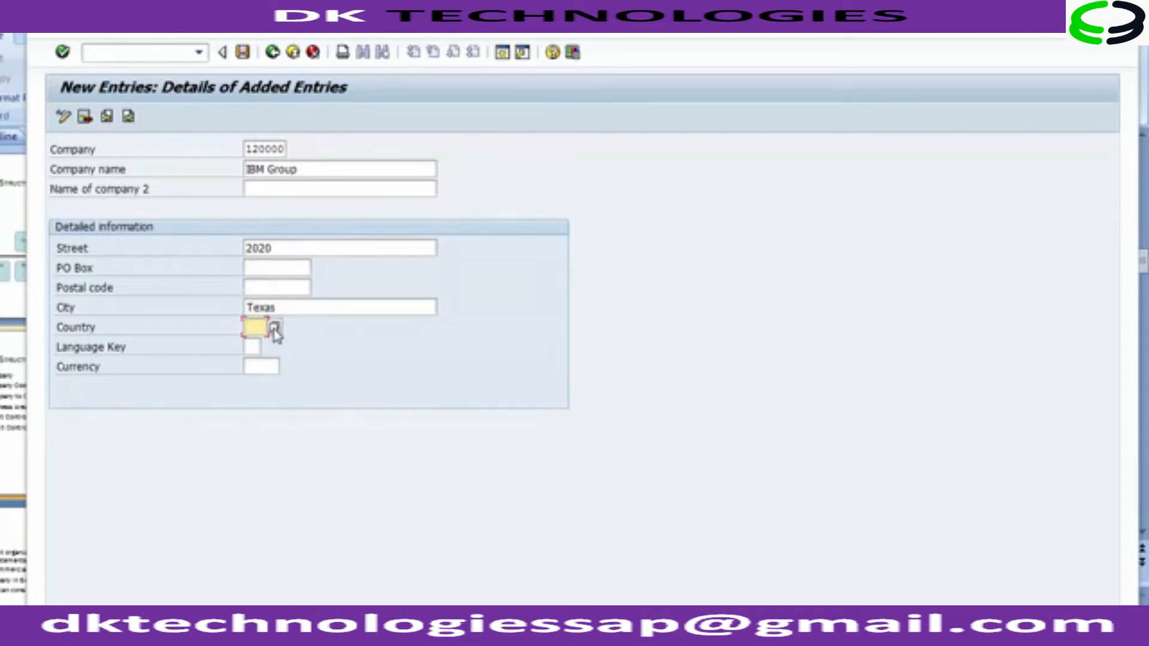
{"action": "left_click", "coordinate": [275, 329]}
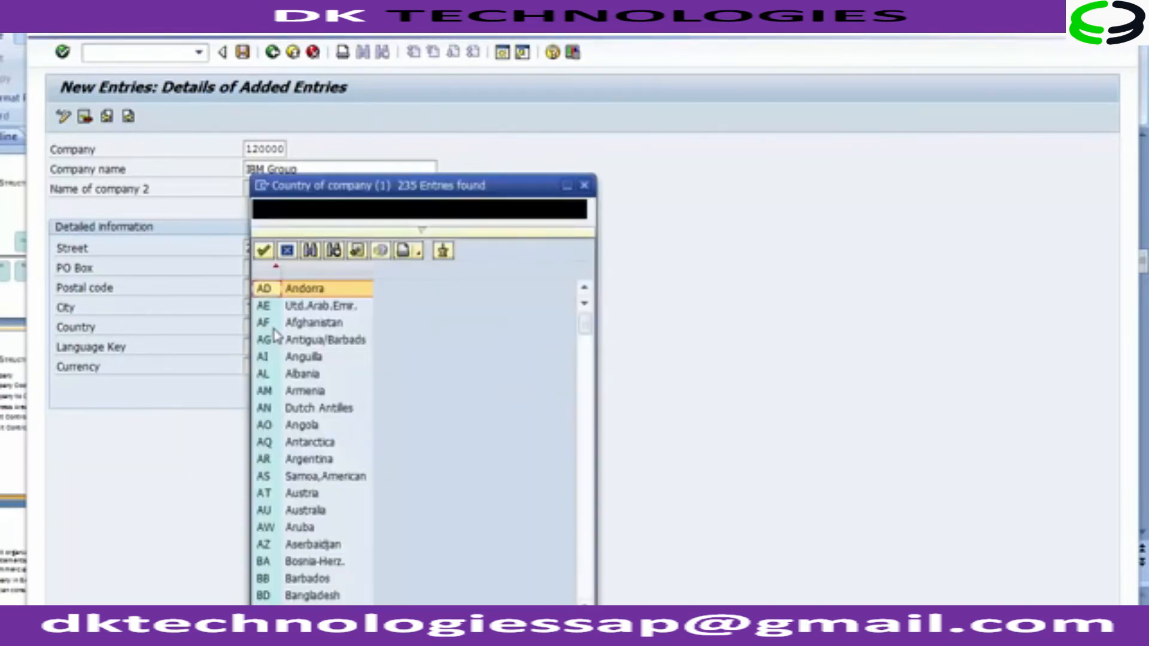
{"action": "scroll", "coordinate": [275, 335], "scroll_direction": "down", "scroll_amount": 10}
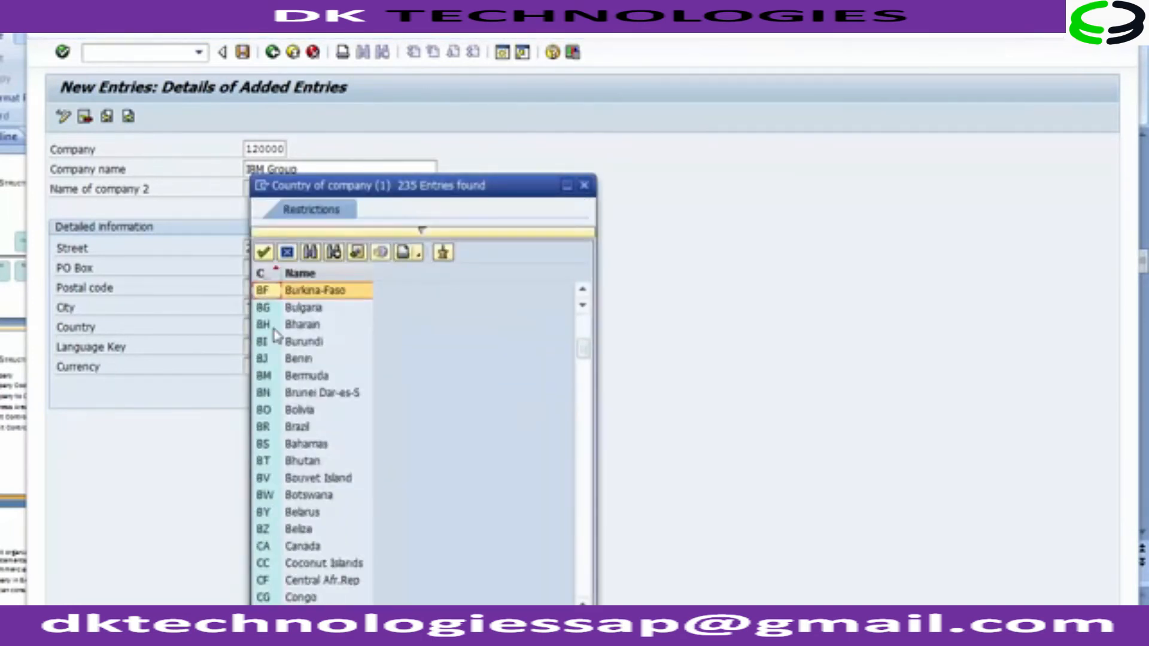
{"action": "scroll", "coordinate": [275, 335], "scroll_direction": "down", "scroll_amount": 20}
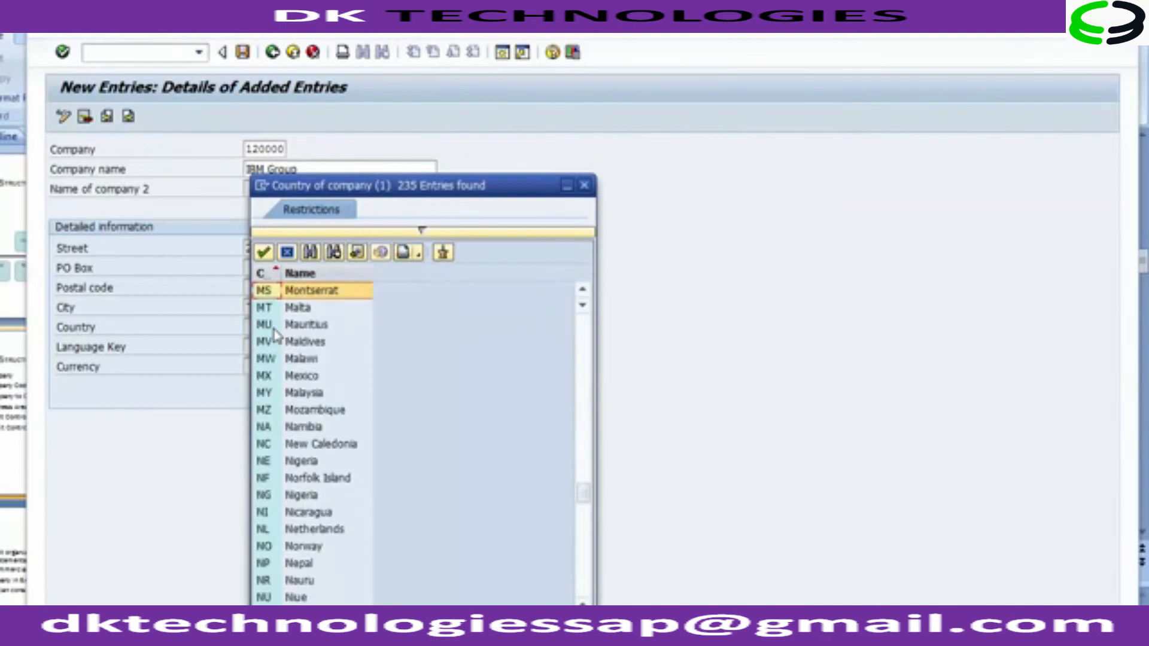
{"action": "scroll", "coordinate": [275, 335], "scroll_direction": "down", "scroll_amount": 15}
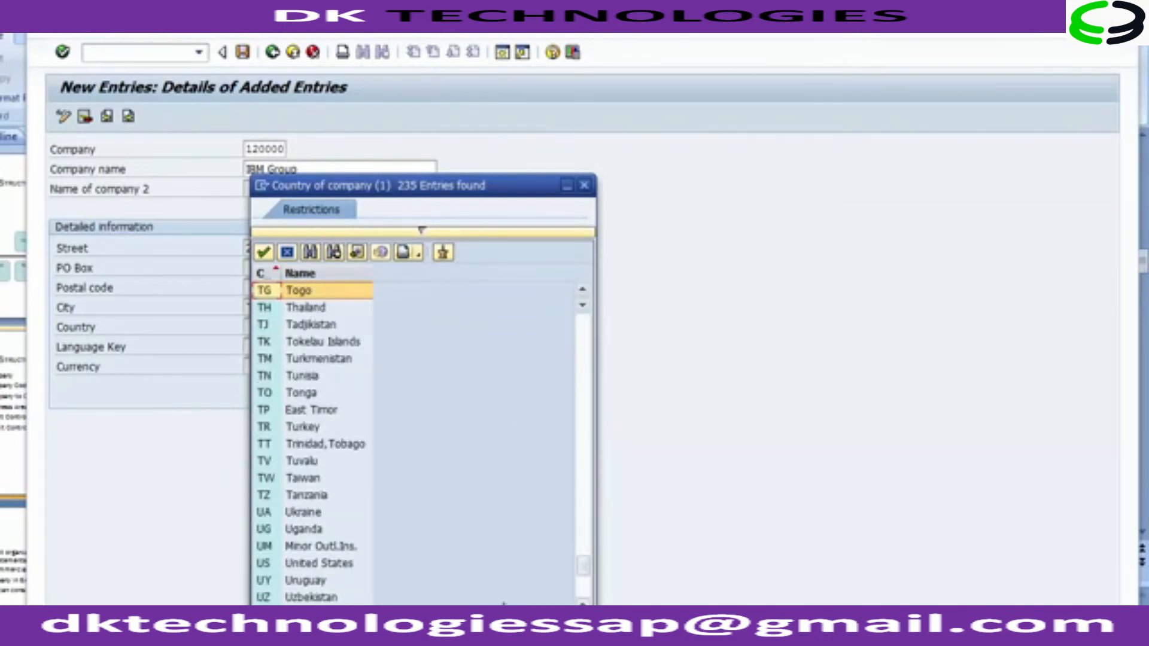
{"action": "left_click", "coordinate": [346, 564]}
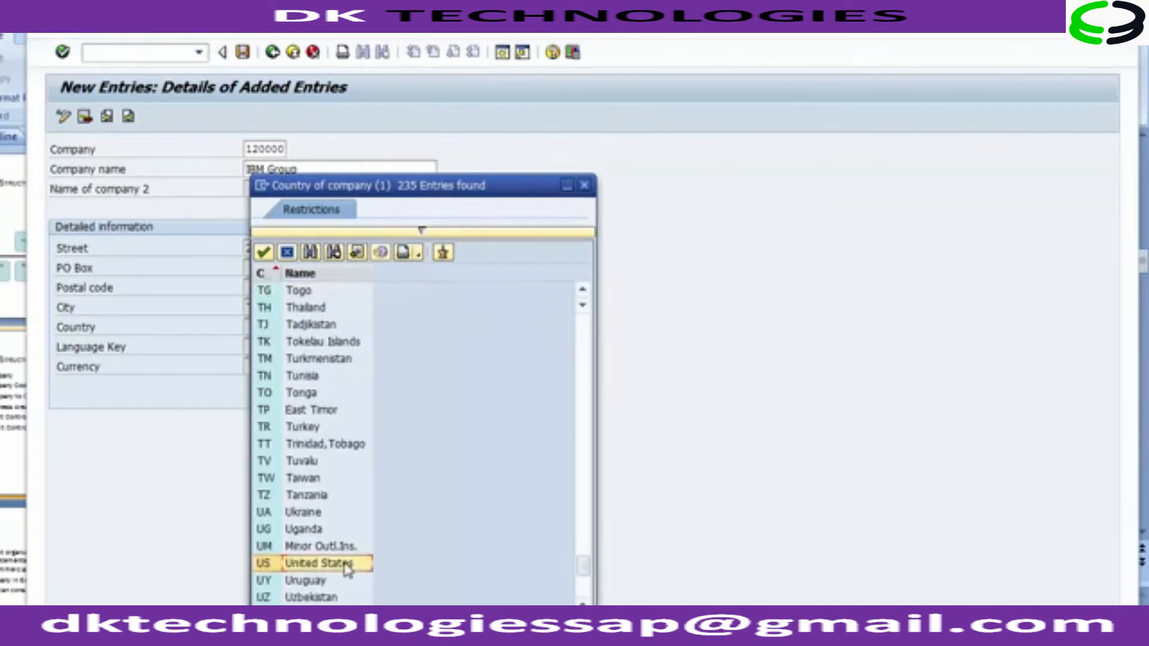
{"action": "double_click", "coordinate": [308, 563]}
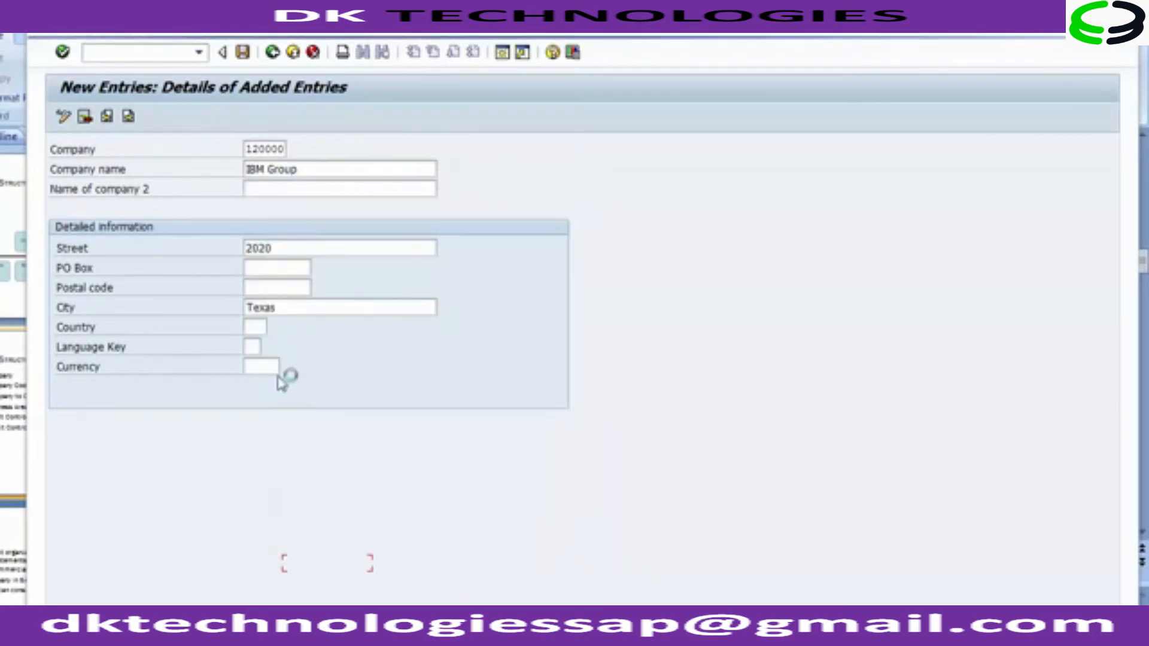
Choose EN (English) as the company's language key from the list of possible values
{"action": "left_click", "coordinate": [258, 348]}
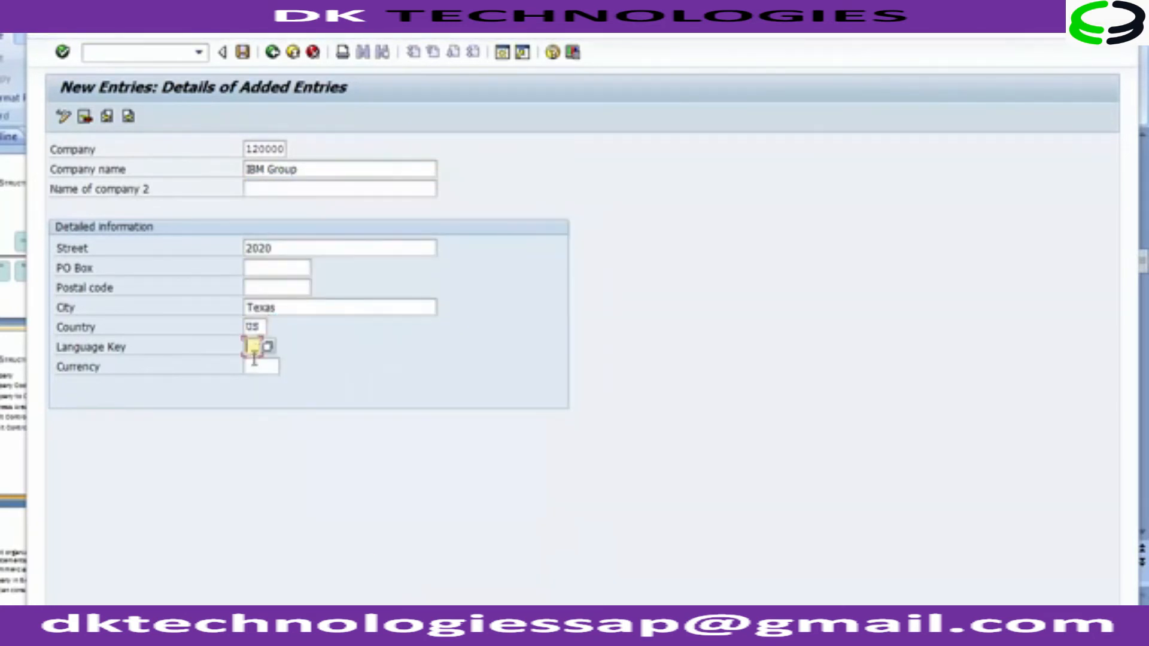
{"action": "left_click", "coordinate": [267, 347]}
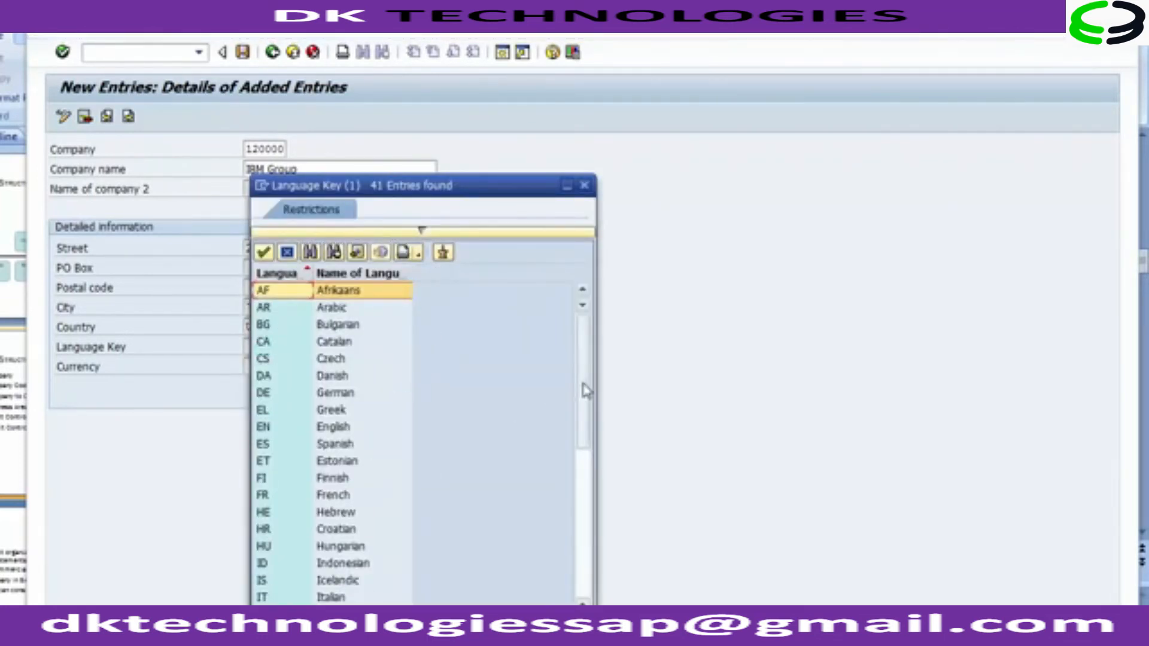
{"action": "left_click_drag", "start_coordinate": [585, 402], "coordinate": [580, 598]}
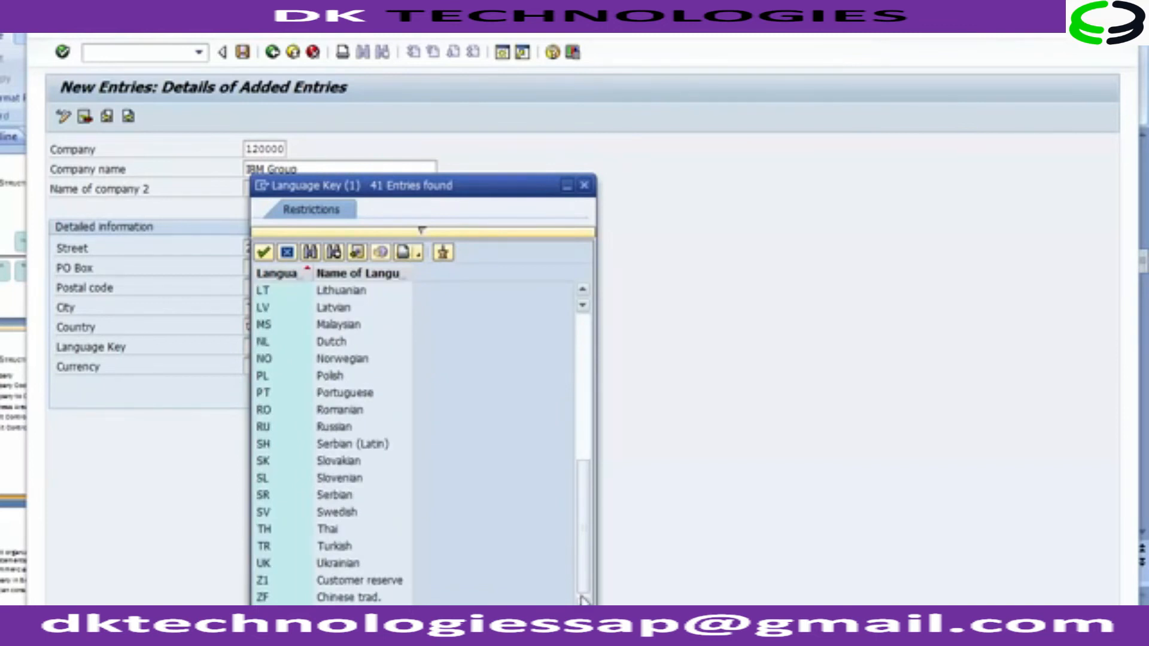
{"action": "left_click", "coordinate": [587, 326]}
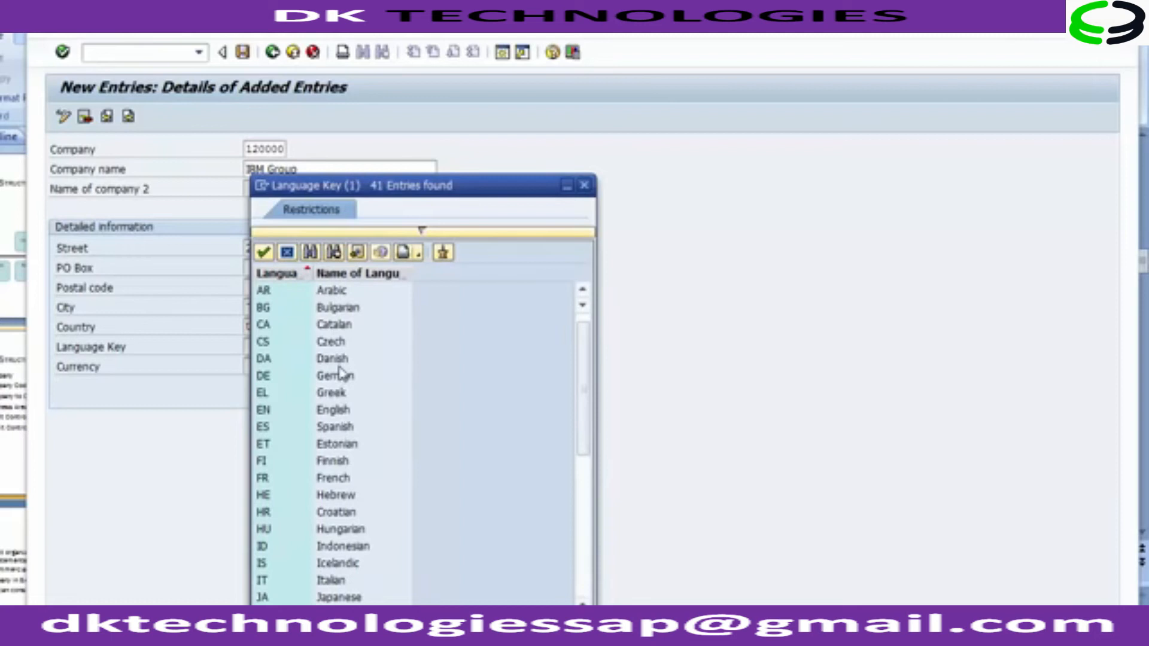
{"action": "left_click", "coordinate": [335, 409]}
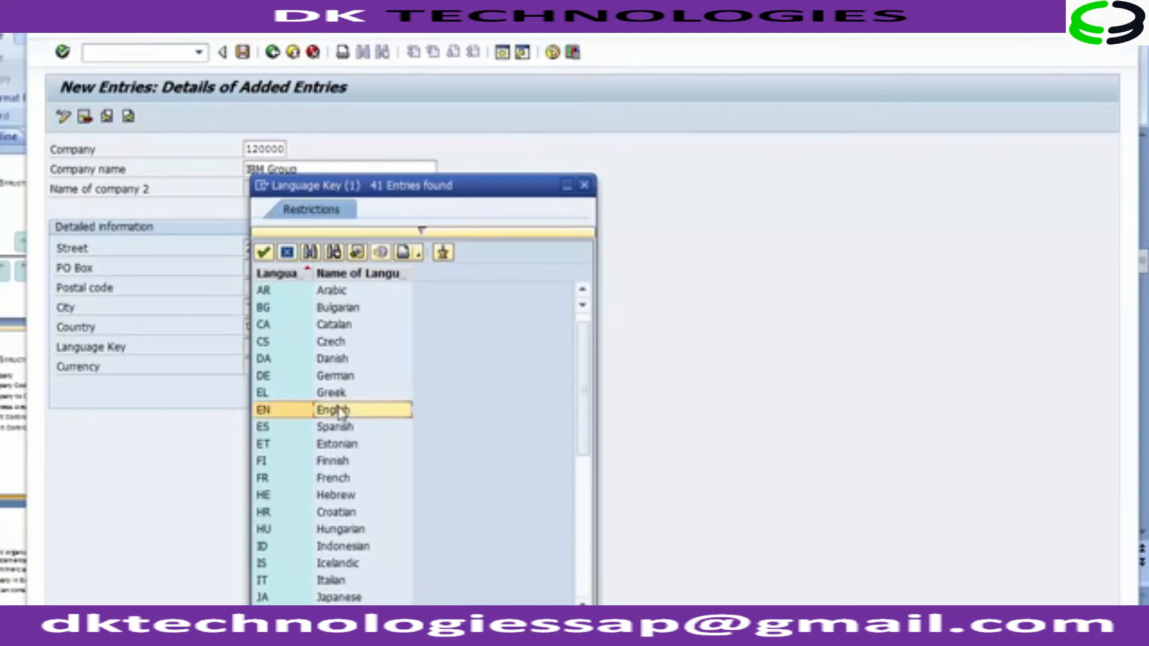
{"action": "double_click", "coordinate": [285, 412]}
Choose USD (American Dollar) as the company's local currency from the list of possible values
{"action": "left_click", "coordinate": [259, 365]}
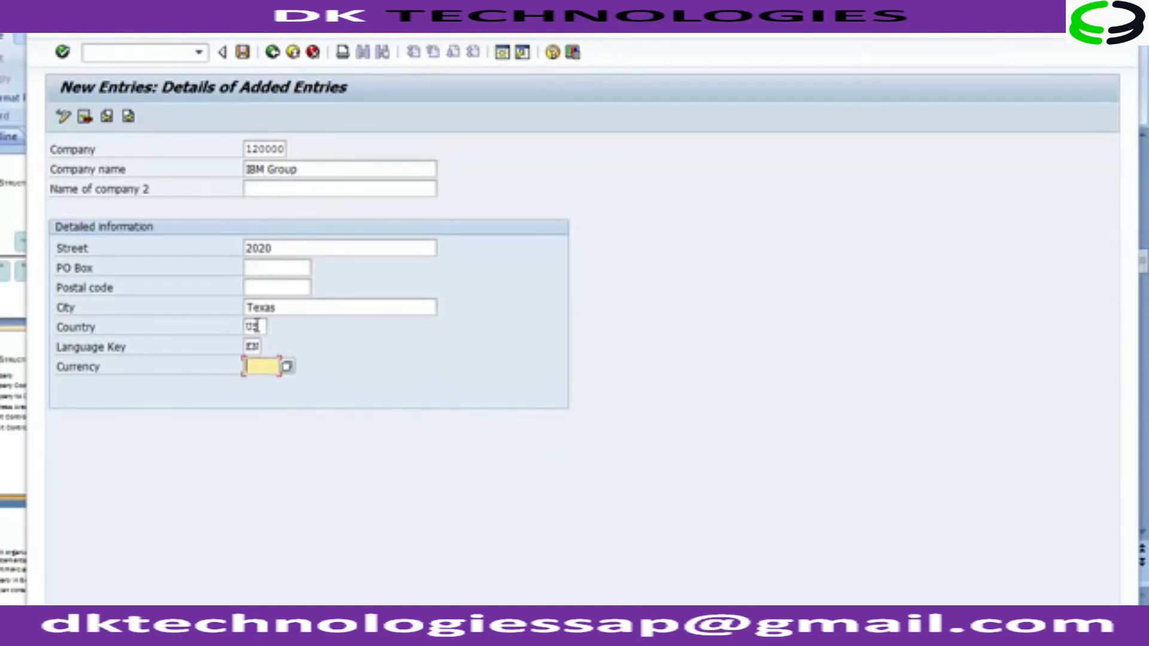
{"action": "left_click", "coordinate": [277, 168]}
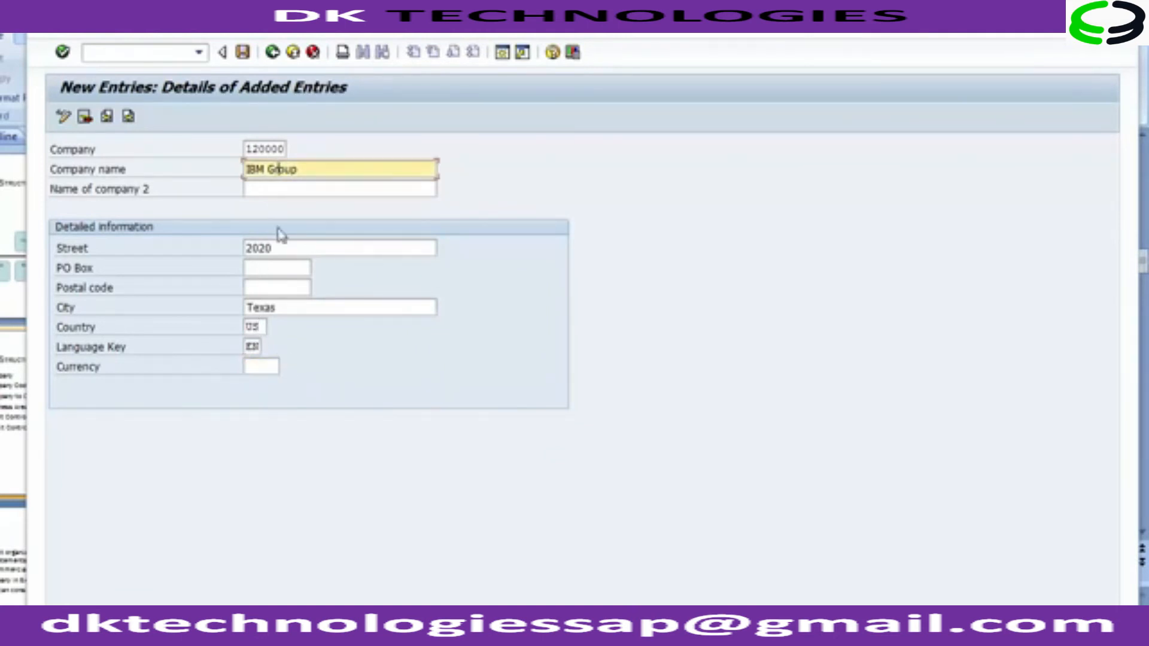
{"action": "left_click", "coordinate": [266, 327]}
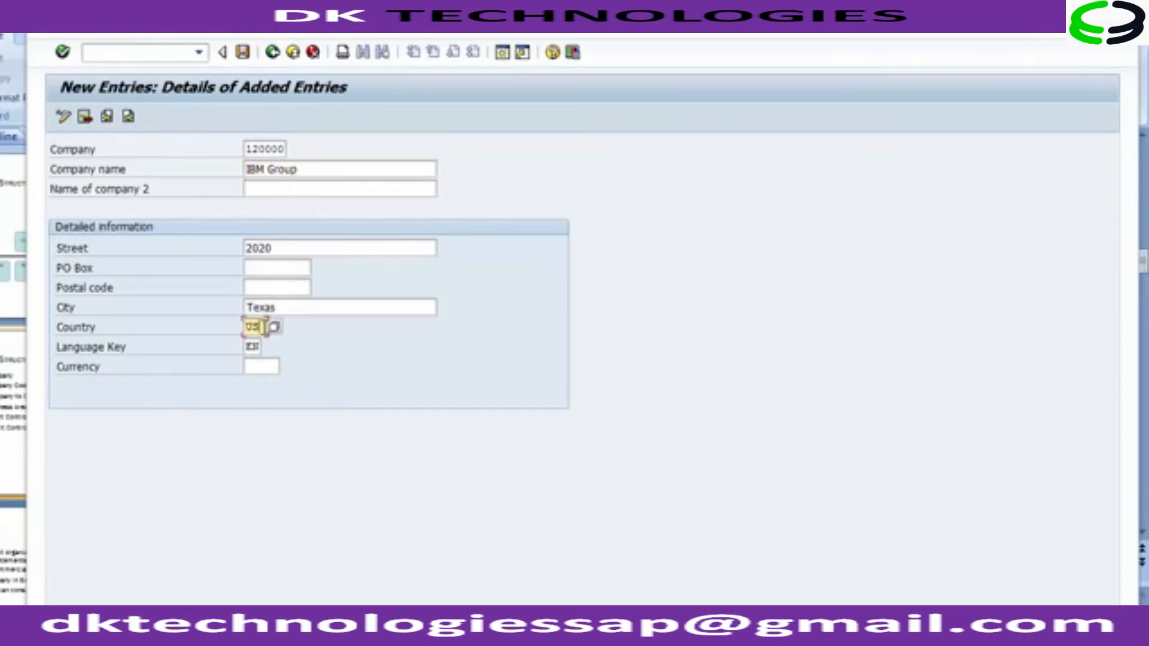
{"action": "left_click", "coordinate": [277, 367]}
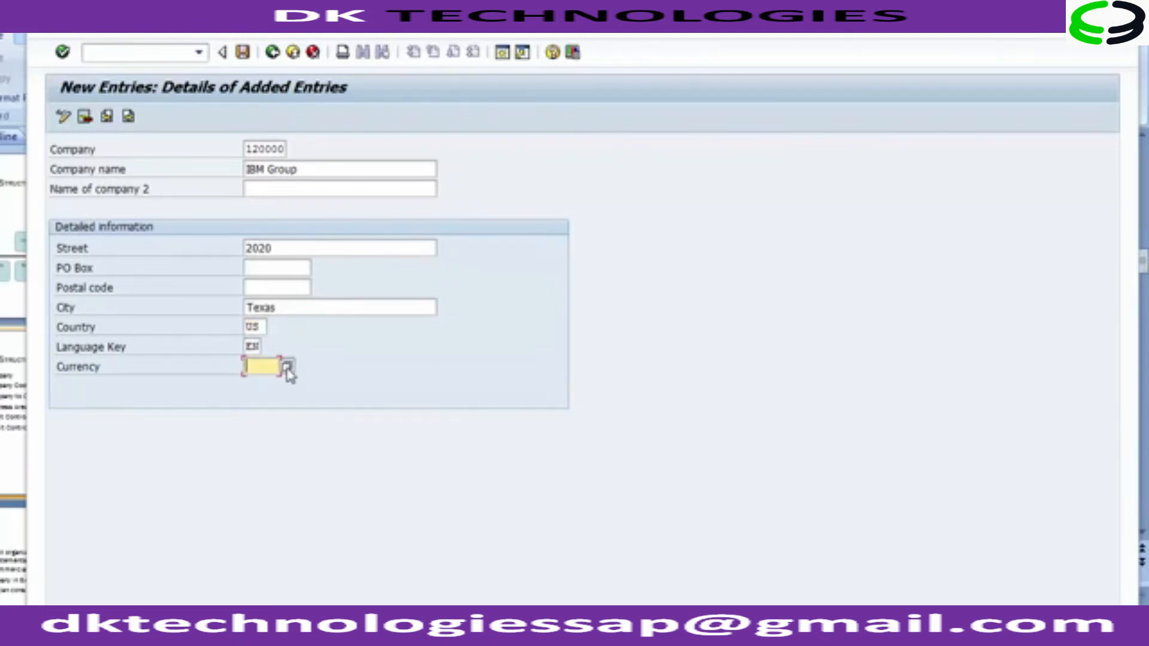
{"action": "left_click", "coordinate": [286, 367]}
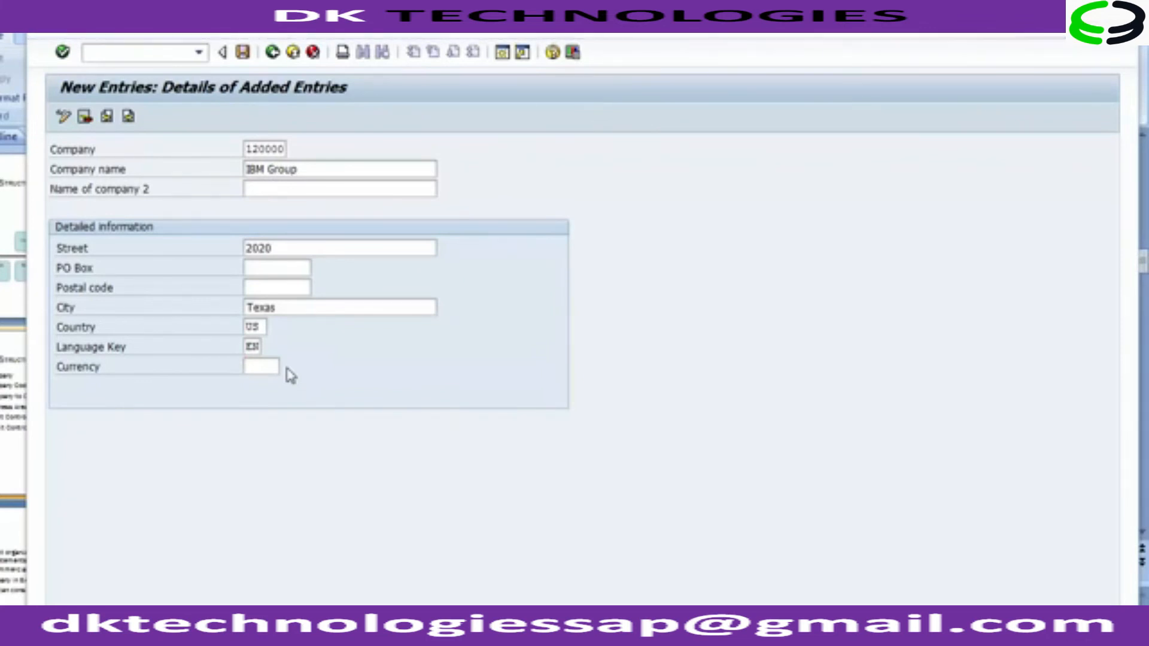
{"action": "scroll", "coordinate": [288, 375], "scroll_direction": "down", "scroll_amount": 20}
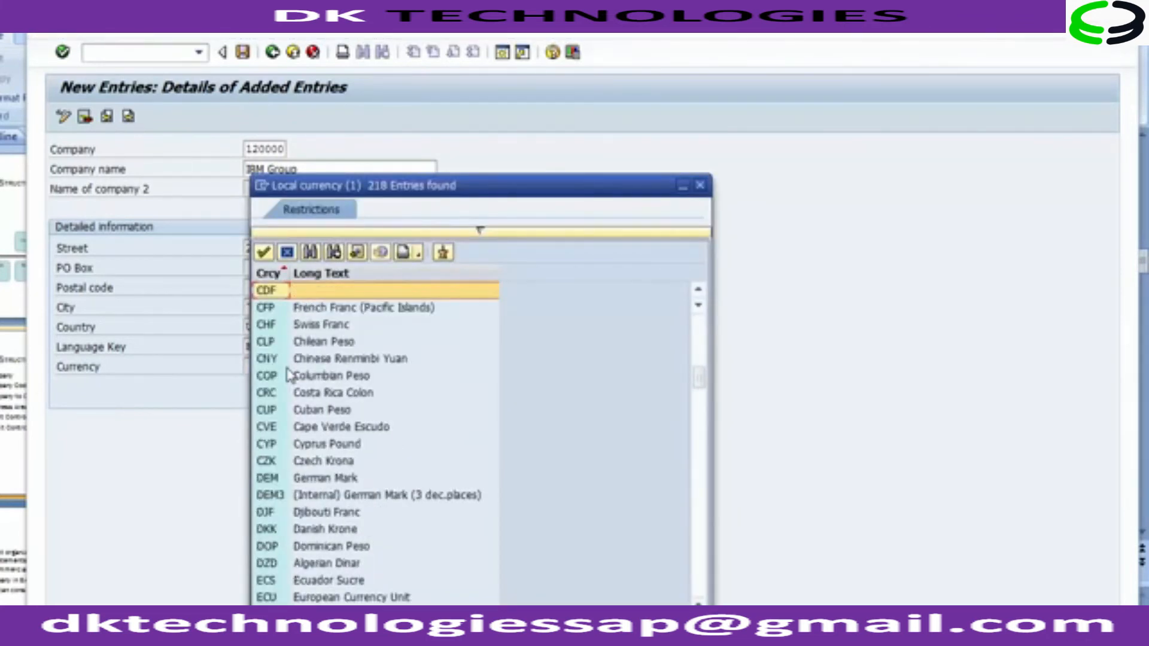
{"action": "scroll", "coordinate": [288, 375], "scroll_direction": "down", "scroll_amount": 20}
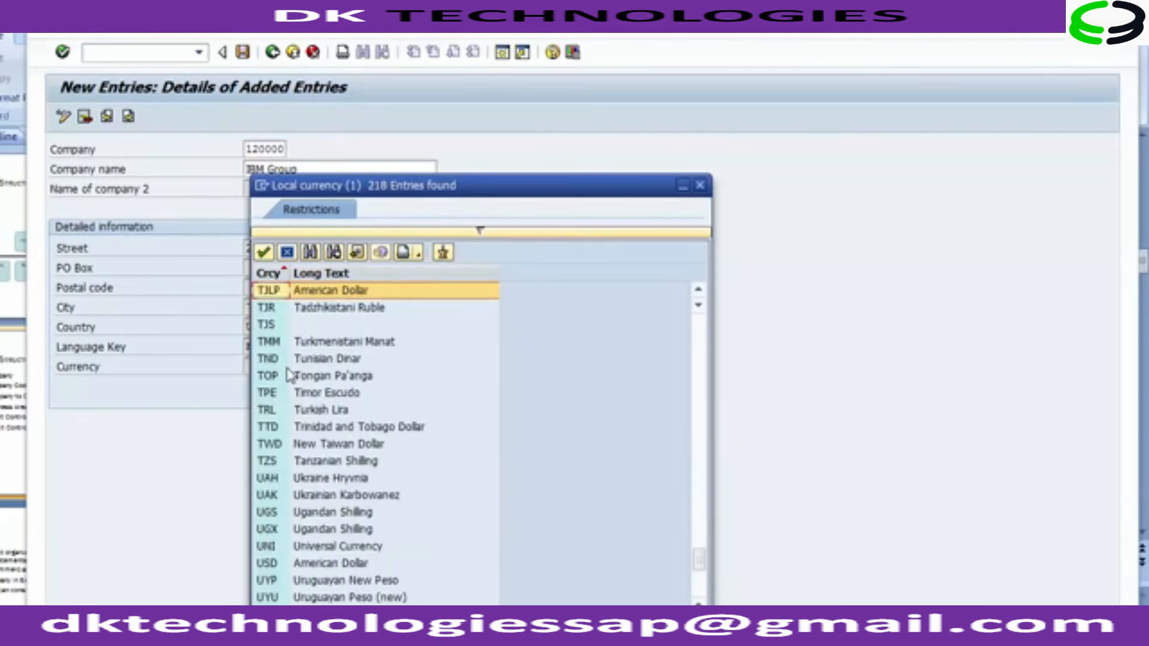
{"action": "left_click", "coordinate": [284, 563]}
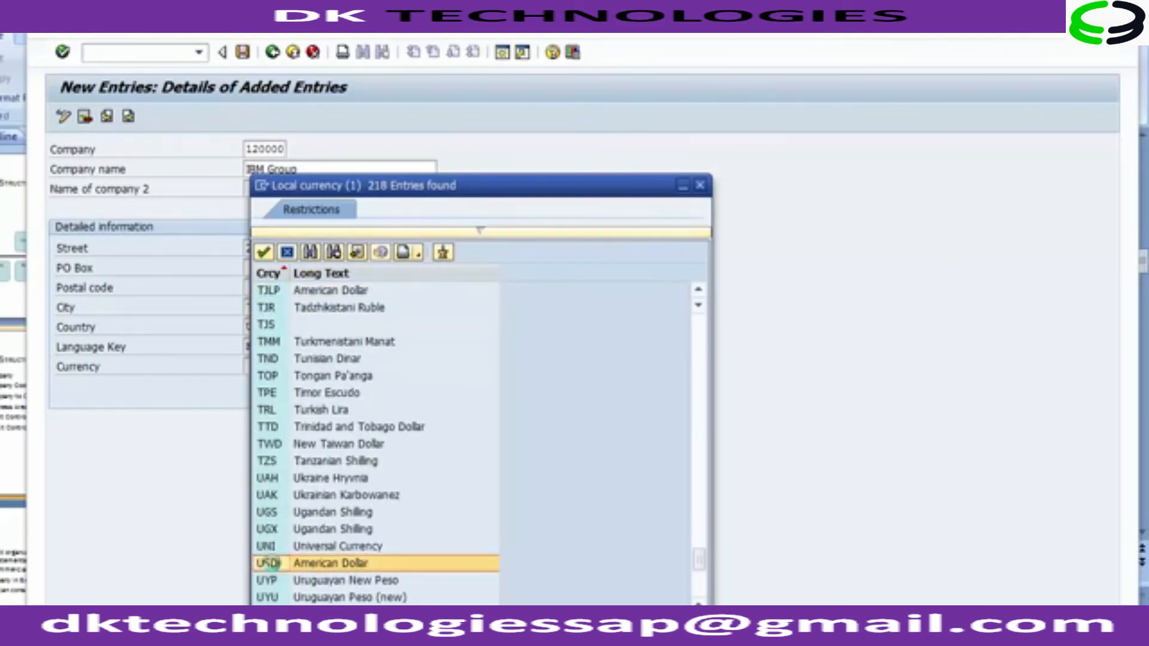
{"action": "double_click", "coordinate": [267, 563]}
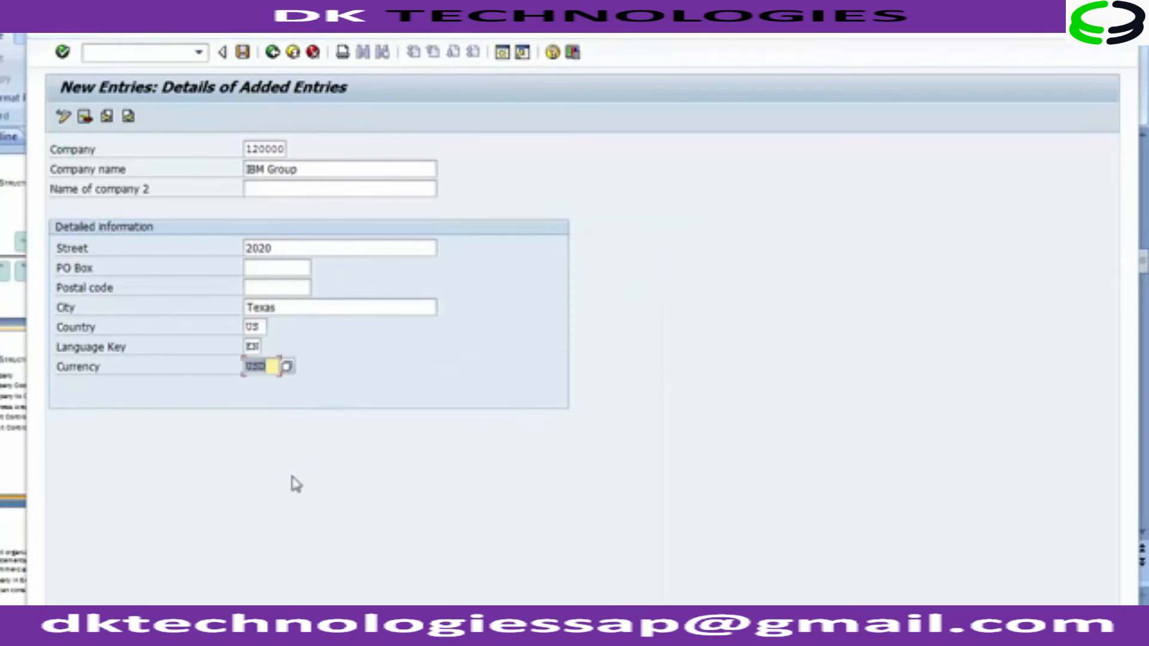
Set the company's postal code to 10000 and save the new entry
{"action": "left_click", "coordinate": [266, 269]}
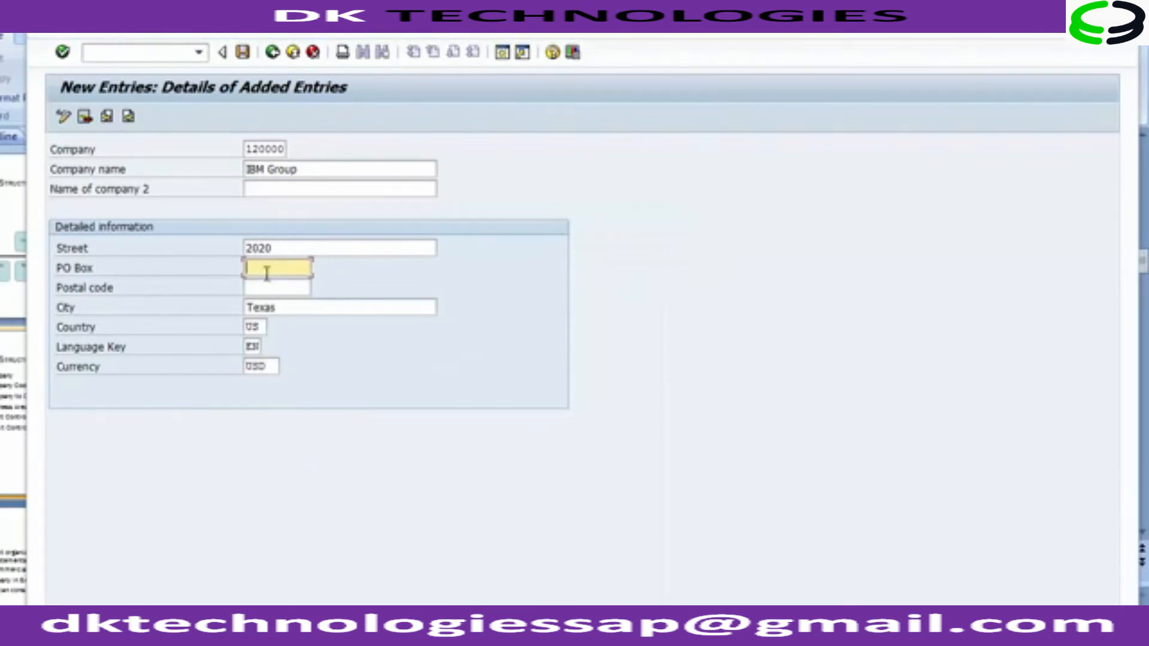
{"action": "left_click", "coordinate": [263, 288]}
{"action": "type", "text": "11"}
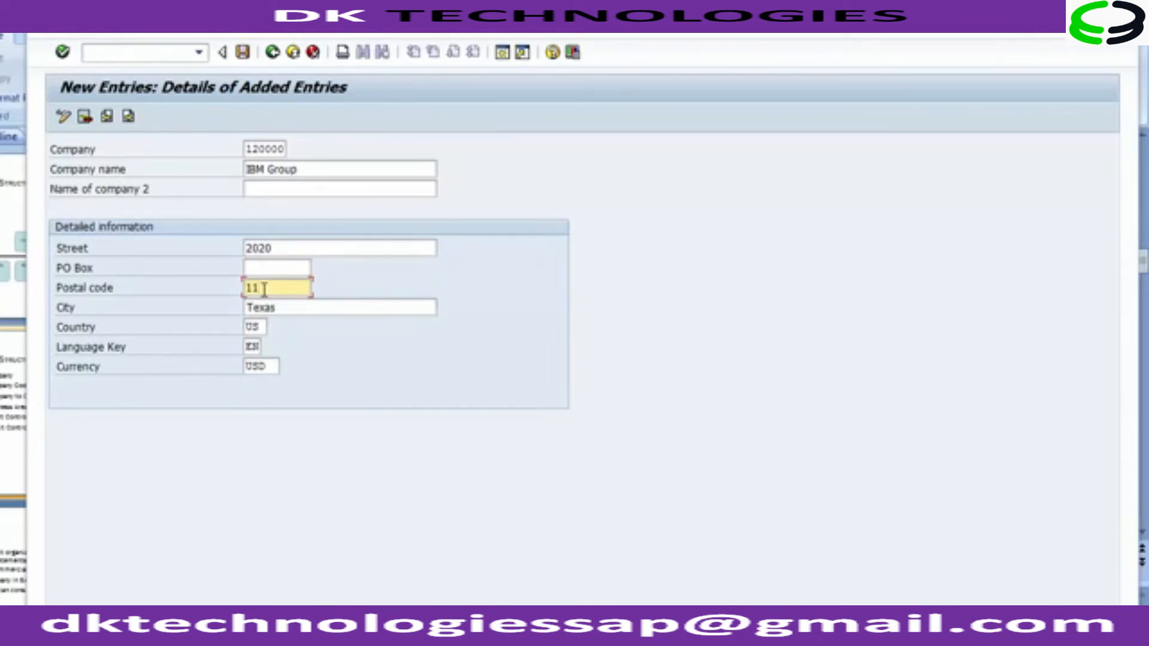
{"action": "type", "text": "0000"}
{"action": "left_click", "coordinate": [243, 52]}
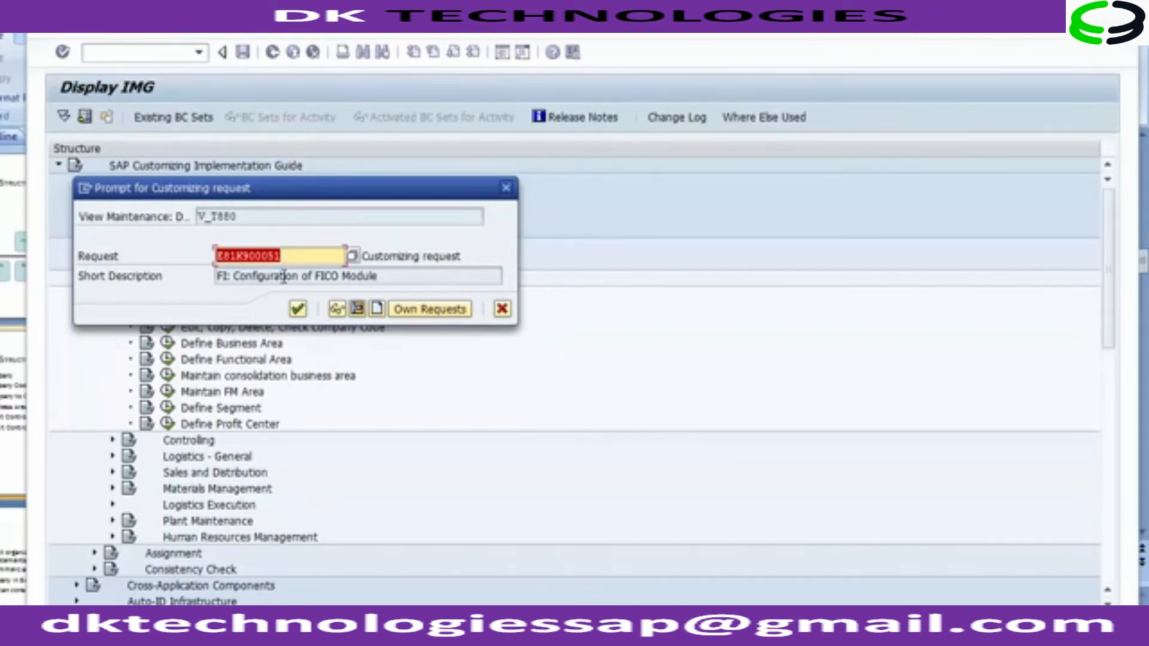
Record the company in a new customizing request with the short description FICO Configurations and return to the customizing guide
{"action": "left_click", "coordinate": [376, 315]}
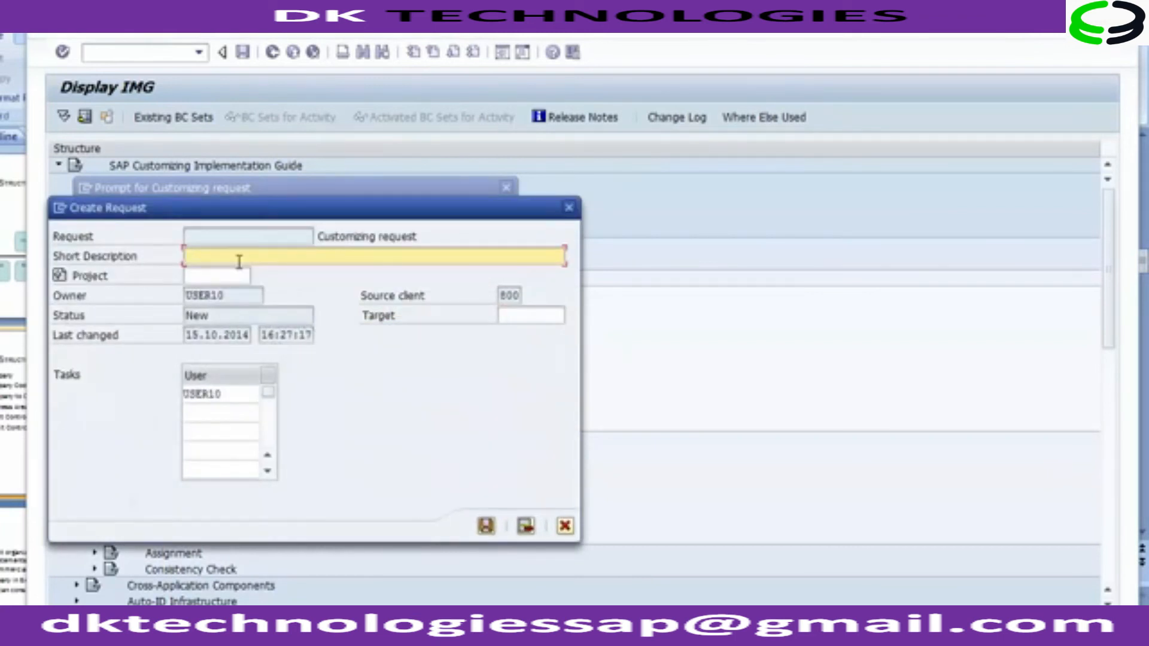
{"action": "type", "text": "FICO Configurations"}
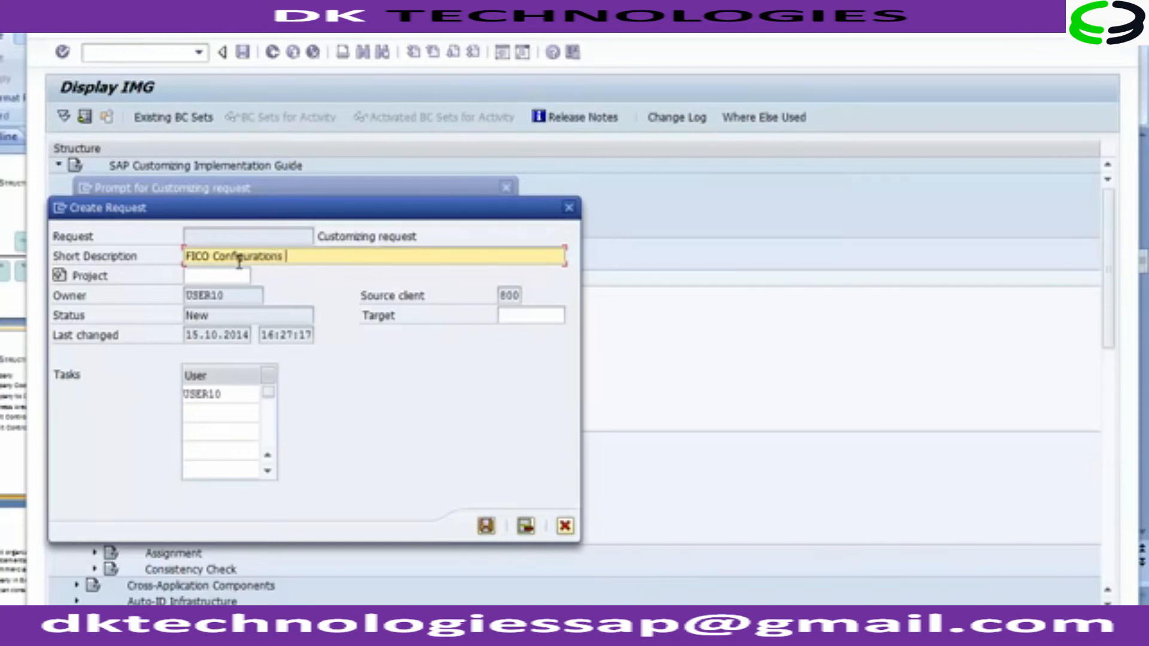
{"action": "left_click", "coordinate": [486, 525]}
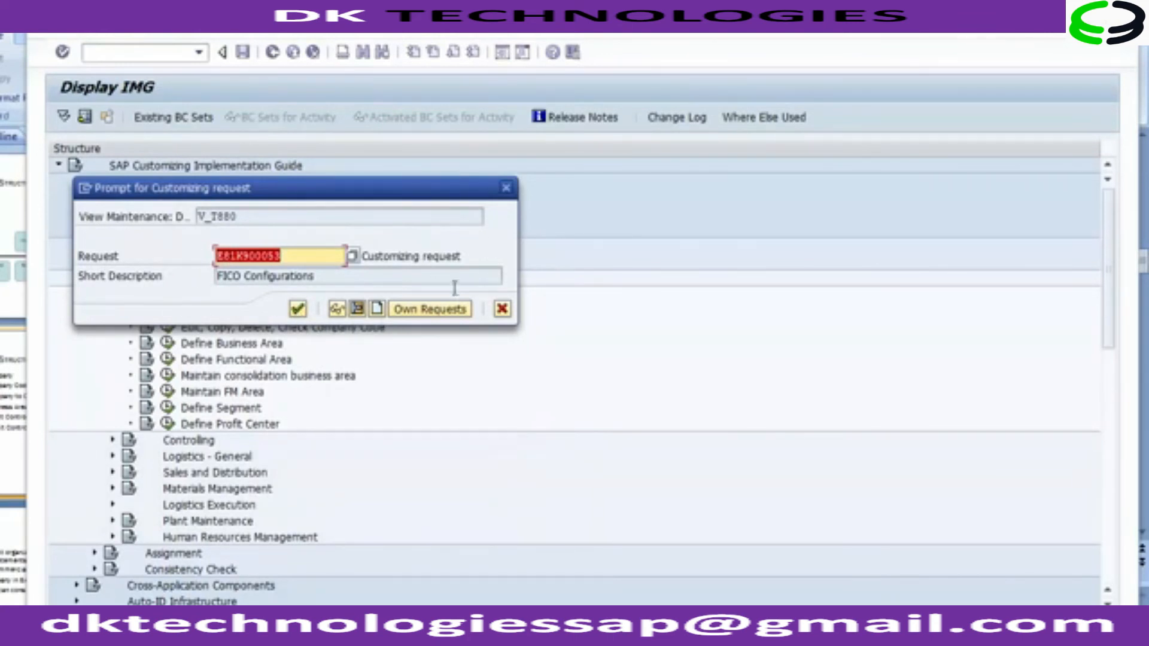
{"action": "left_click", "coordinate": [299, 310]}
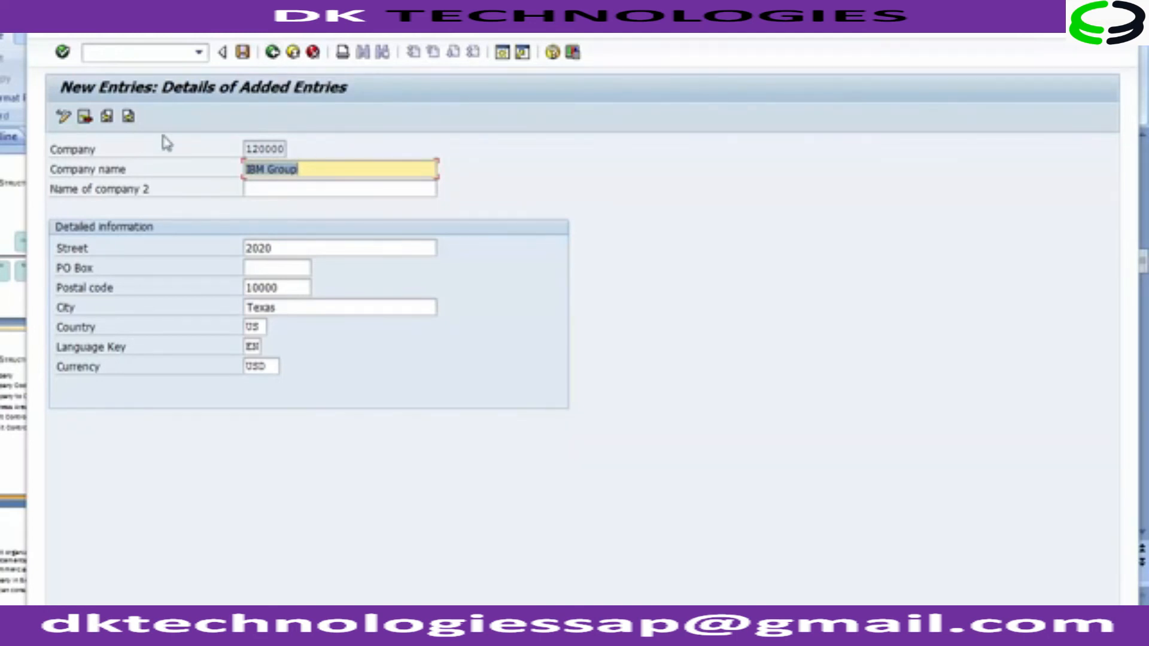
{"action": "left_click", "coordinate": [273, 53]}
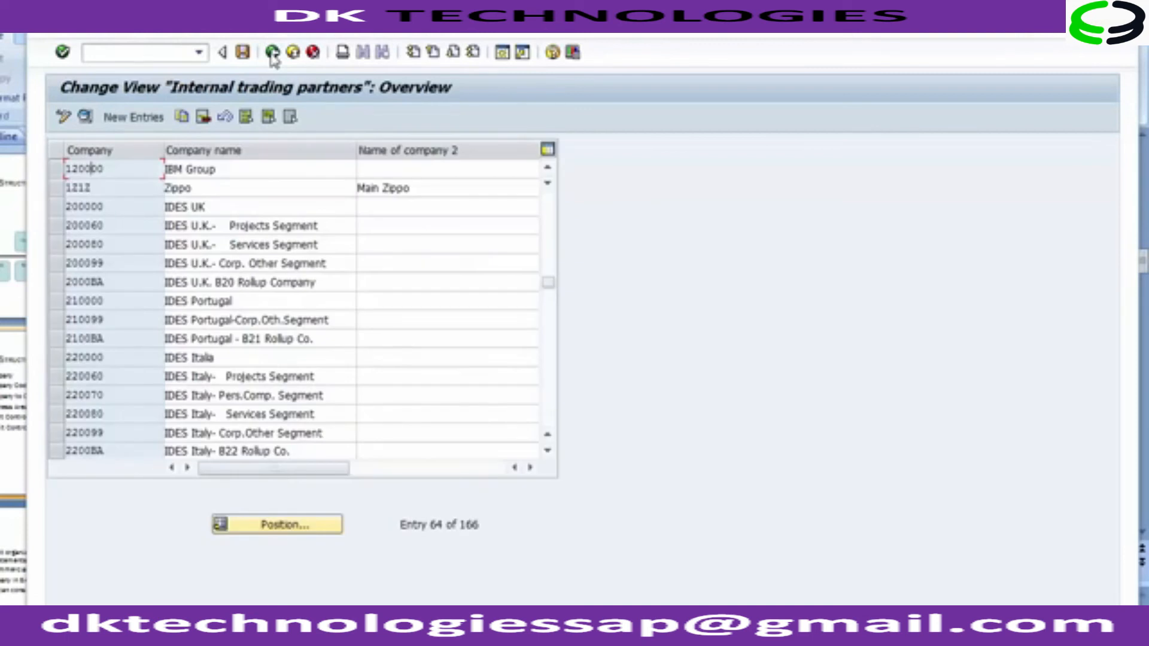
{"action": "left_click", "coordinate": [272, 53]}
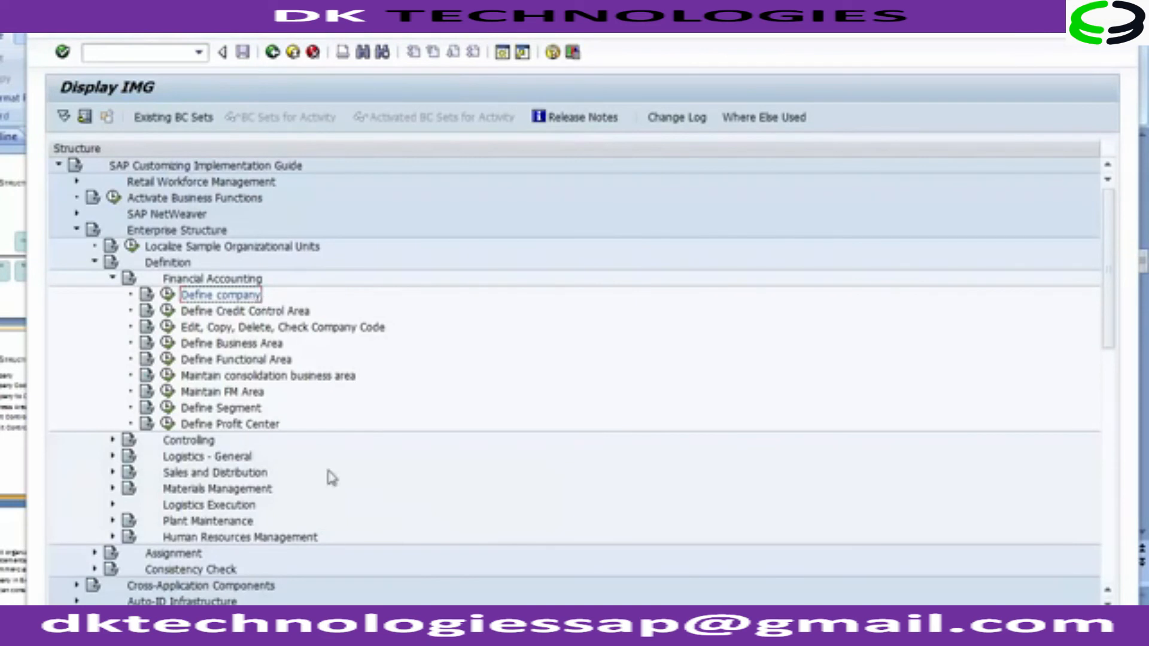
Switch to PowerPoint and add (120000) after Define Company on the Enterprise Structure Settings slide
{"action": "left_click", "coordinate": [454, 625]}
{"action": "left_click", "coordinate": [591, 257]}
{"action": "type", "text": "("}
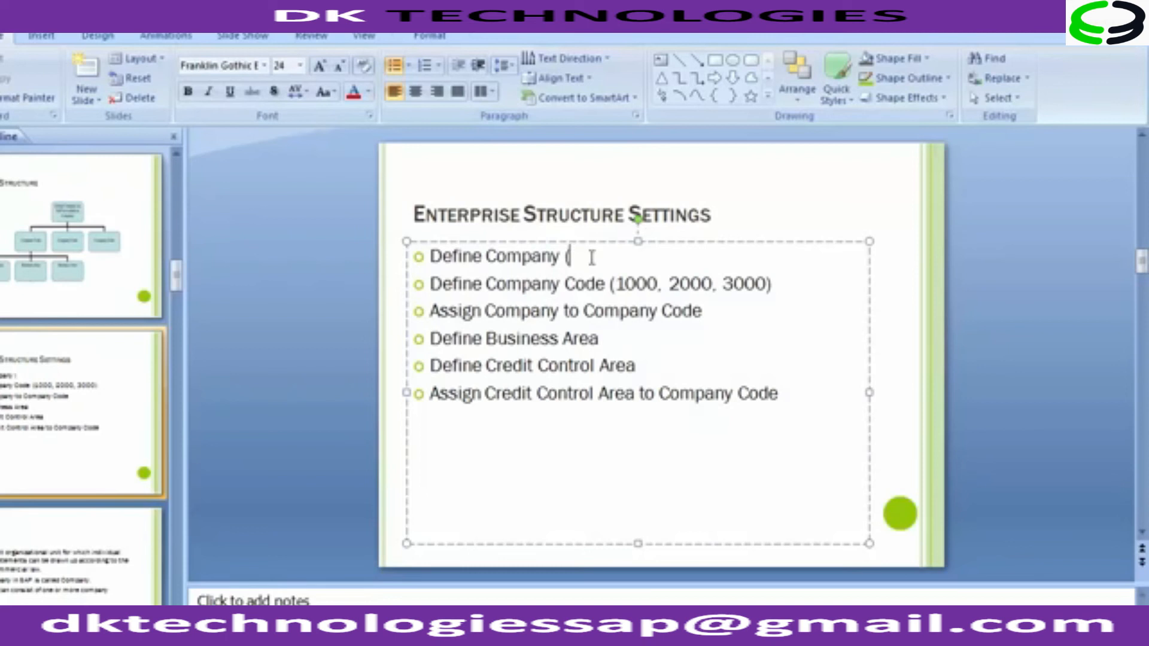
{"action": "type", "text": "120000)"}
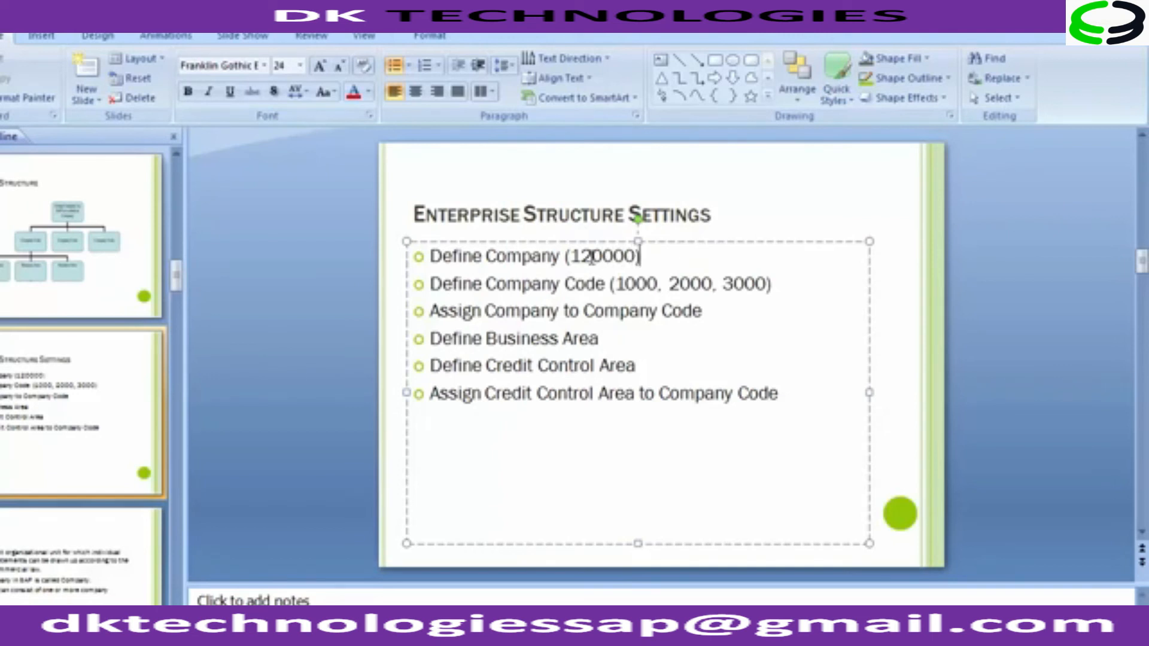
Change the first two codes in the Define Company Code line to 1200 and 1300
{"action": "left_click", "coordinate": [624, 282]}
{"action": "key", "text": "Delete"}
{"action": "type", "text": "2"}
{"action": "key", "text": "Right"}
{"action": "key", "text": "Right"}
{"action": "key", "text": "Right"}
{"action": "key", "text": "Delete"}
{"action": "key", "text": "Delete"}
{"action": "type", "text": "13"}
Change the third code in the Define Company Code line to 1400
{"action": "key", "text": "Right"}
{"action": "key", "text": "Right"}
{"action": "key", "text": "Right"}
{"action": "key", "text": "Right"}
{"action": "key", "text": "Delete"}
{"action": "key", "text": "Delete"}
{"action": "type", "text": "14"}
{"action": "key", "text": "Right"}
{"action": "key", "text": "Right"}
{"action": "key", "text": "Right"}
Shorten the Define Company Code line so that it lists only the code (1200) in parentheses
{"action": "key", "text": "BackSpace"}
{"action": "key", "text": "BackSpace"}
{"action": "key", "text": "BackSpace"}
{"action": "key", "text": "BackSpace"}
{"action": "key", "text": "BackSpace"}
{"action": "key", "text": "BackSpace"}
{"action": "key", "text": "BackSpace"}
{"action": "key", "text": "BackSpace"}
{"action": "key", "text": "BackSpace"}
{"action": "key", "text": "BackSpace"}
{"action": "key", "text": "BackSpace"}
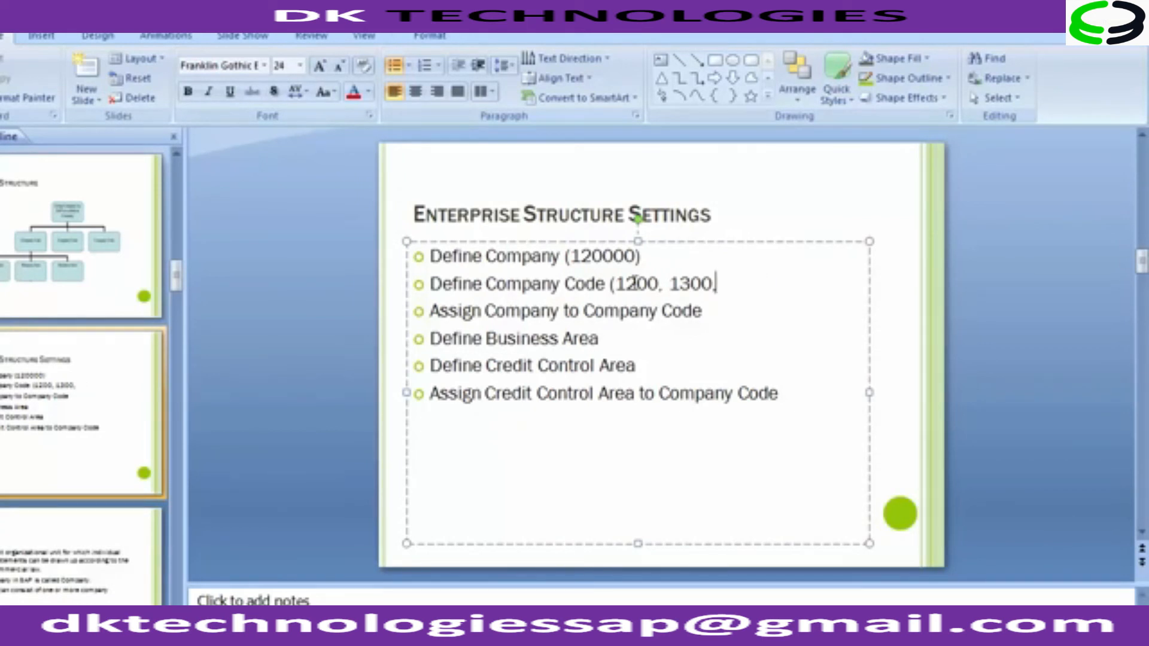
{"action": "key", "text": "BackSpace"}
{"action": "key", "text": "BackSpace"}
{"action": "type", "text": ")"}
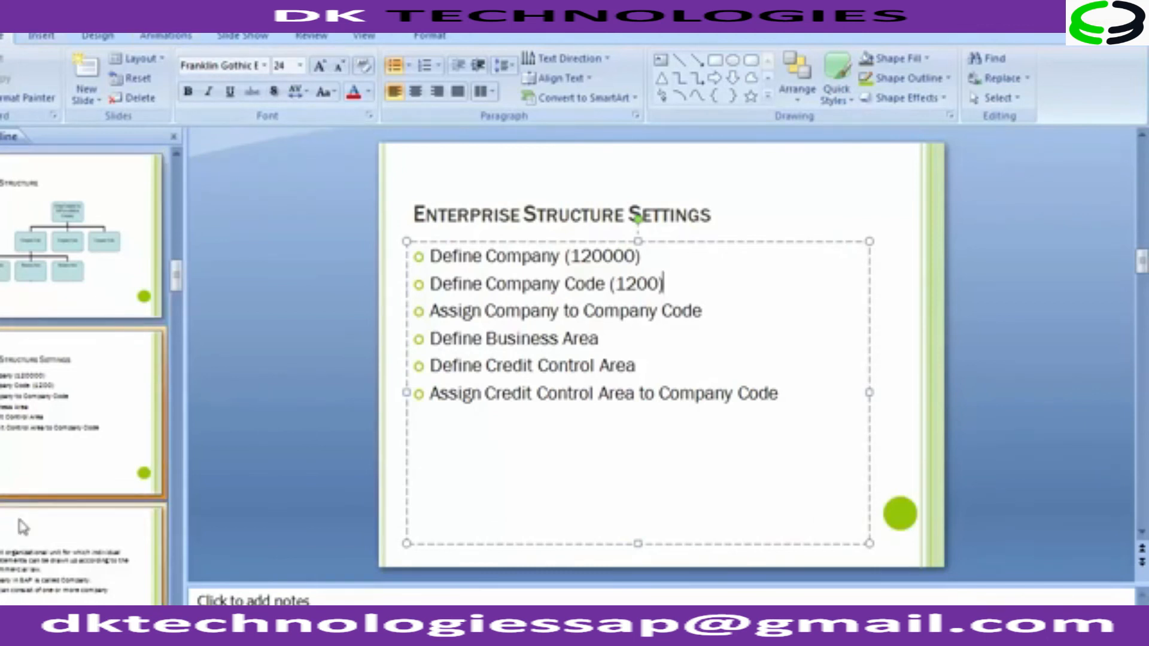
Switch to the SAP Display IMG window and open the Edit Company Code Data activity under Financial Accounting definition
{"action": "mouse_move", "coordinate": [393, 641]}
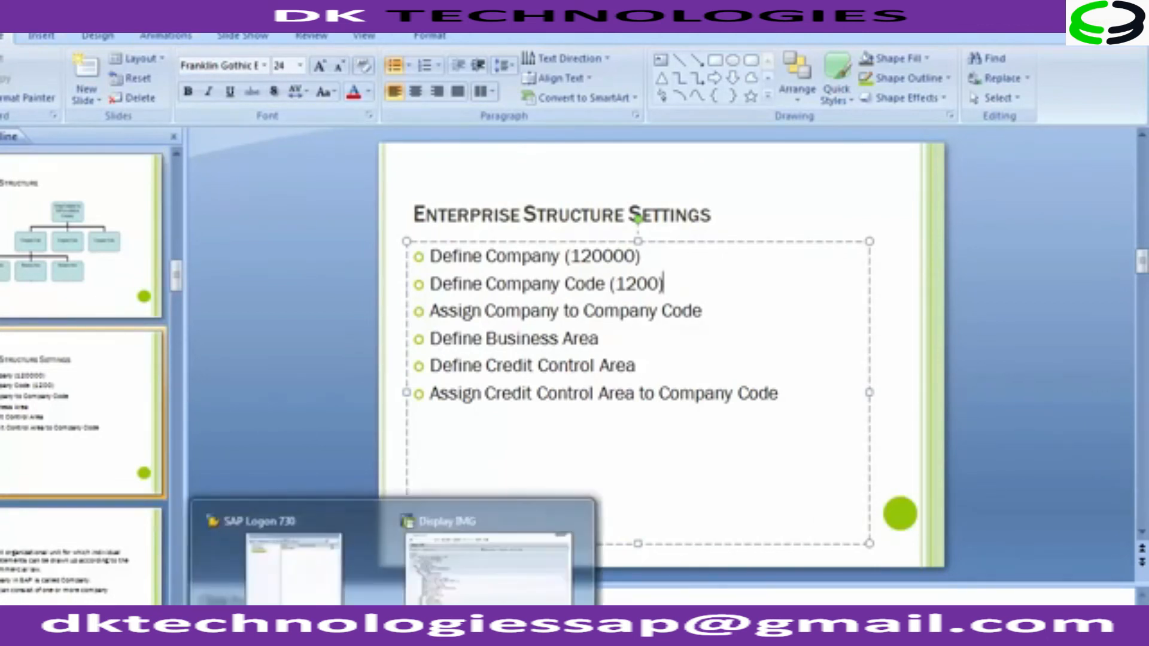
{"action": "left_click", "coordinate": [450, 589]}
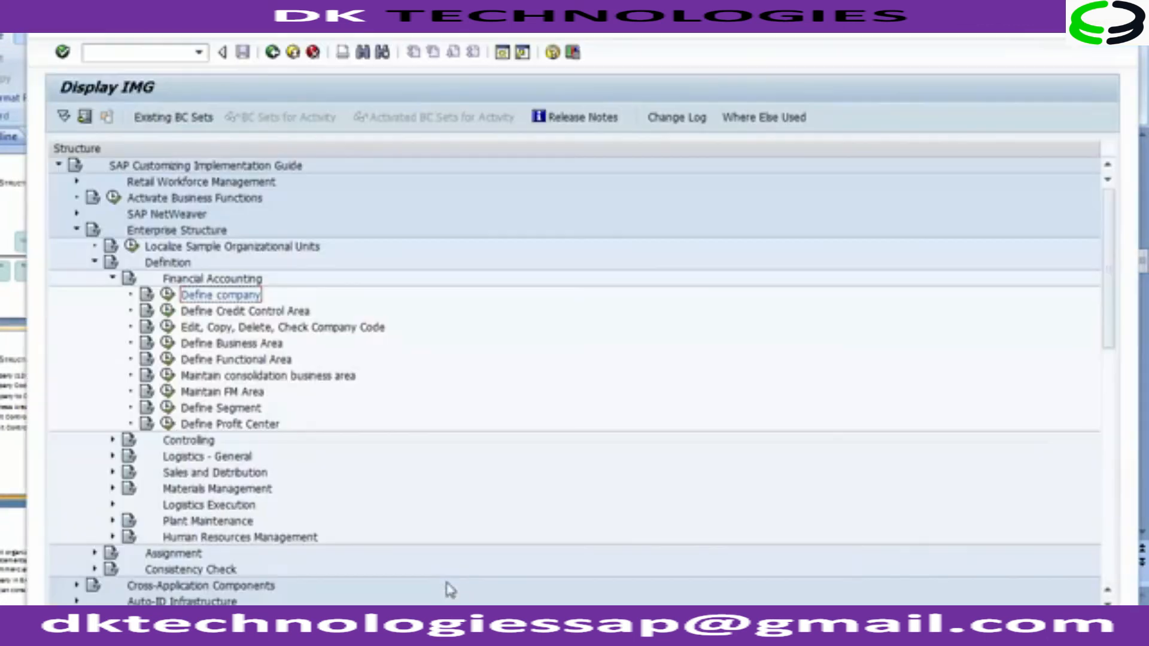
{"action": "left_click", "coordinate": [233, 330]}
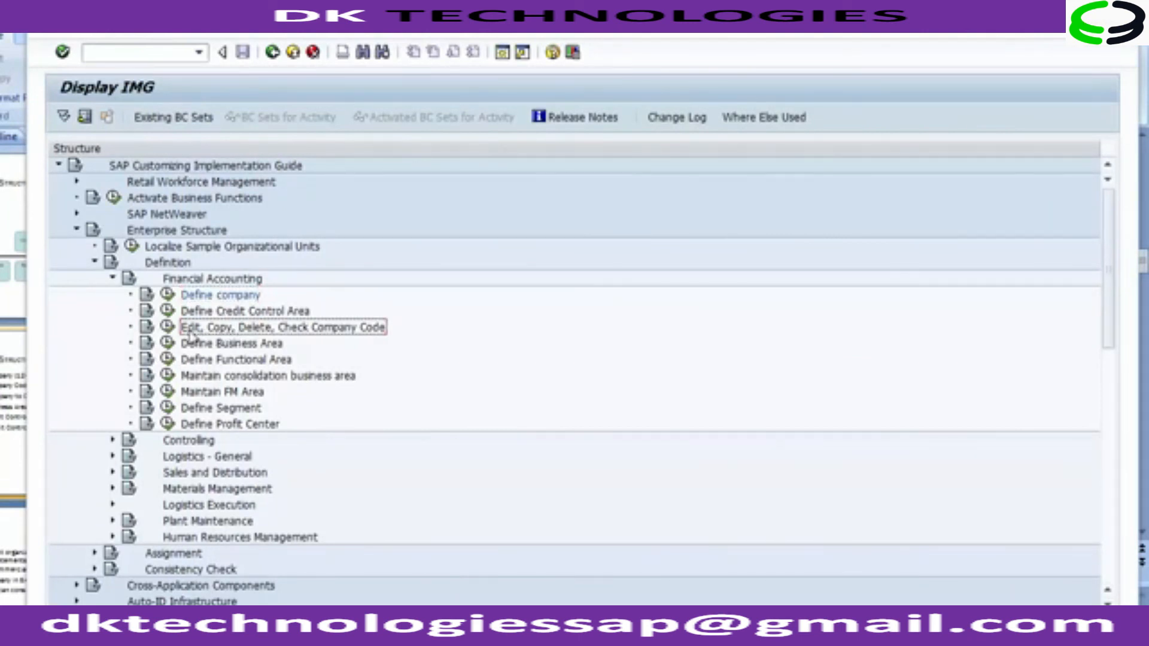
{"action": "left_click", "coordinate": [169, 328]}
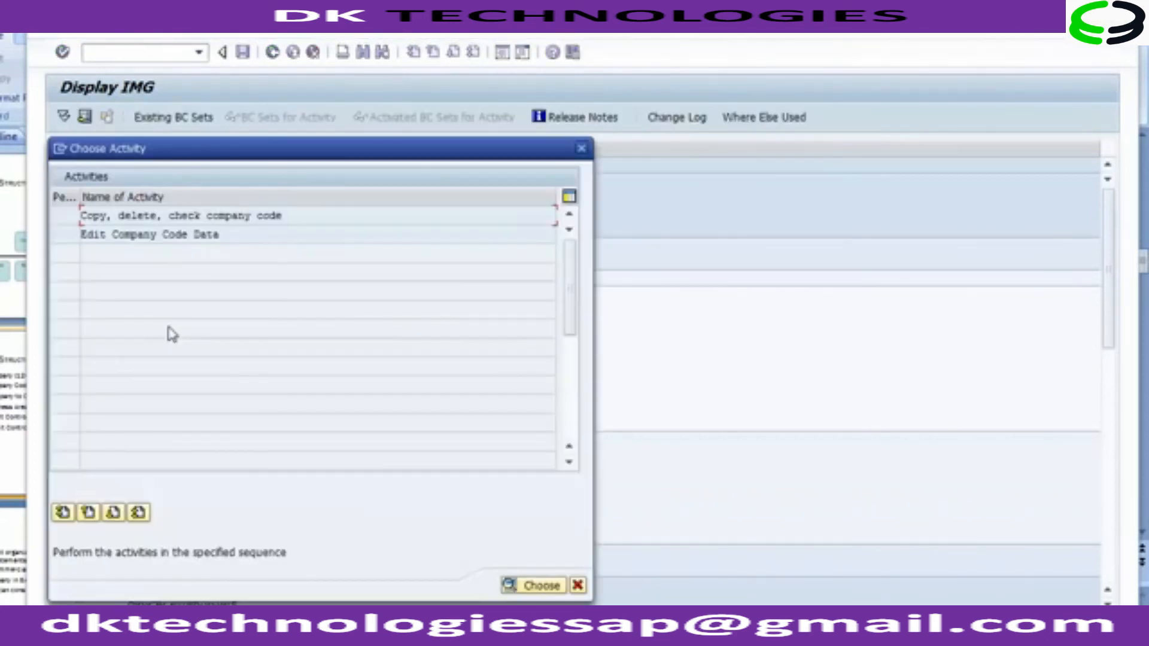
{"action": "left_click", "coordinate": [149, 232]}
{"action": "double_click", "coordinate": [149, 234]}
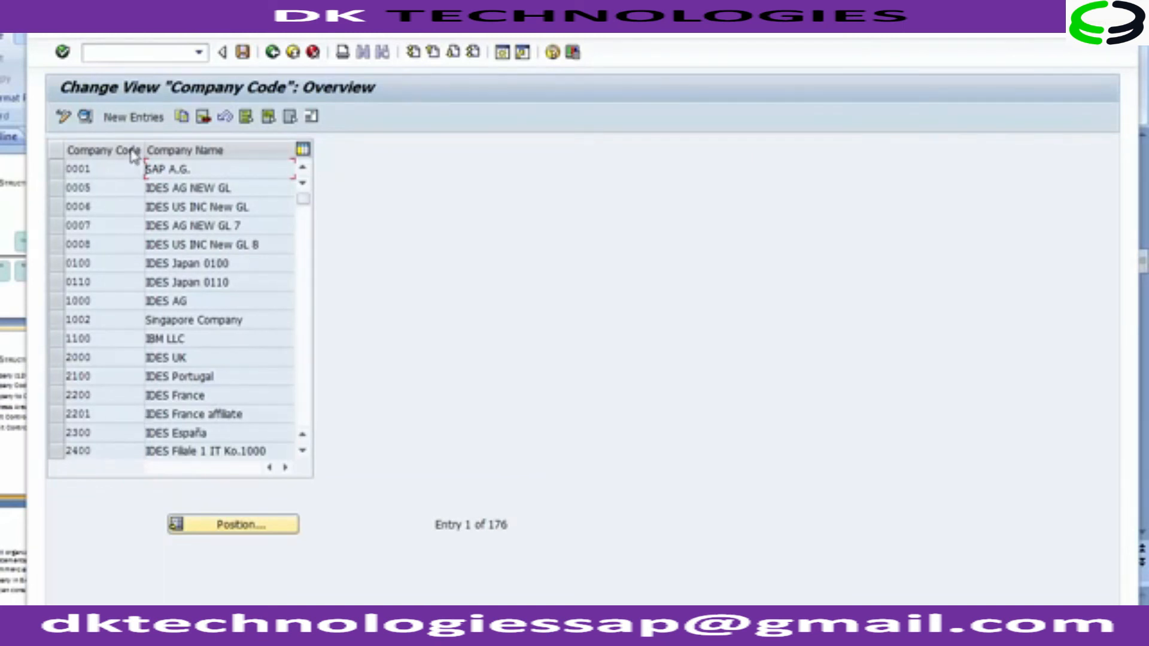
Start a new entry in the company code overview and set its company code to 1200
{"action": "left_click", "coordinate": [111, 338]}
{"action": "left_click", "coordinate": [127, 117]}
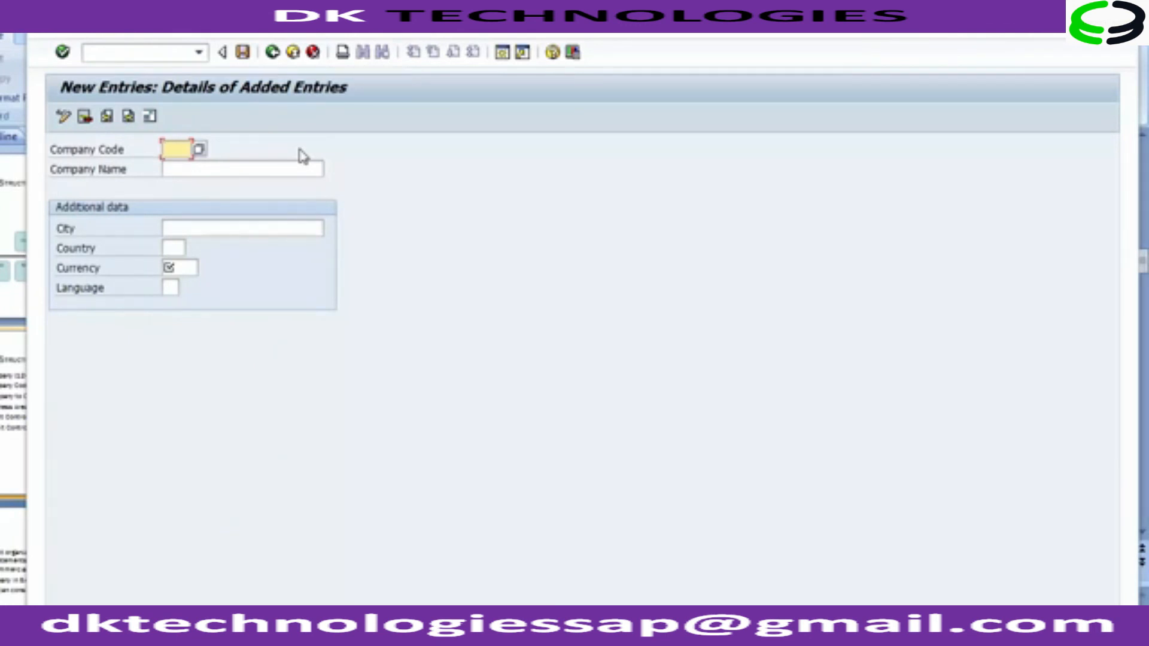
{"action": "type", "text": "12"}
{"action": "type", "text": "00"}
{"action": "key", "text": "BackSpace"}
{"action": "key", "text": "BackSpace"}
{"action": "key", "text": "BackSpace"}
{"action": "key", "text": "BackSpace"}
{"action": "type", "text": "12M"}
{"action": "key", "text": "BackSpace"}
{"action": "key", "text": "BackSpace"}
{"action": "key", "text": "BackSpace"}
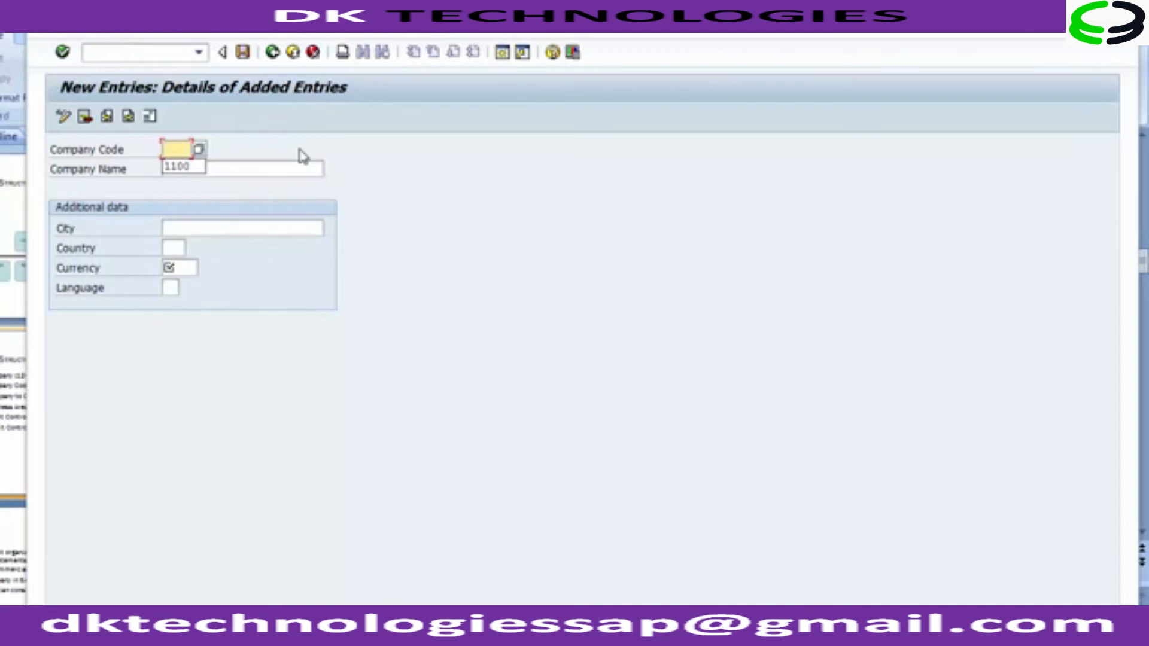
{"action": "type", "text": "1200"}
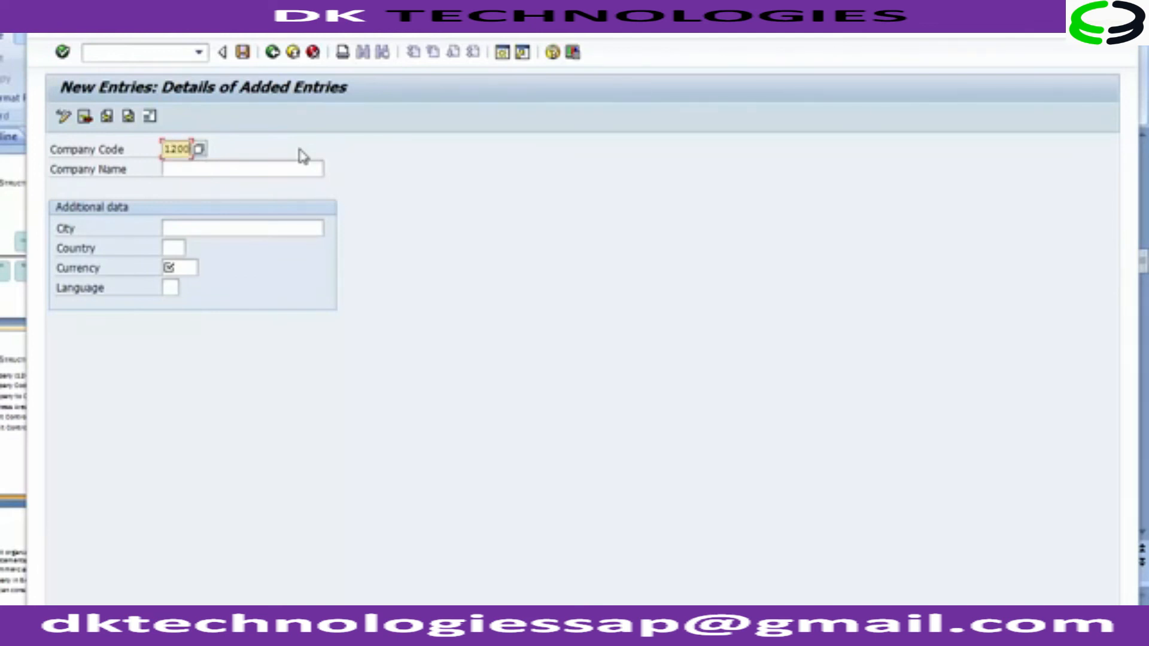
Set the company name to IBM LLC and the city to Texas
{"action": "left_click", "coordinate": [231, 174]}
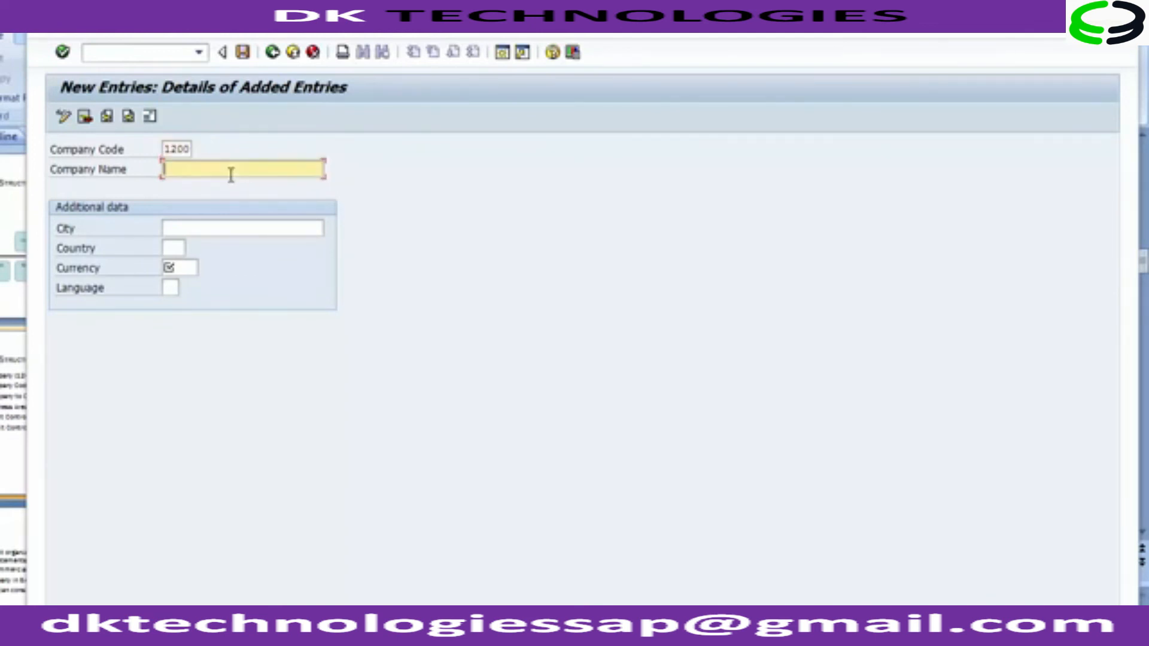
{"action": "type", "text": "IBM"}
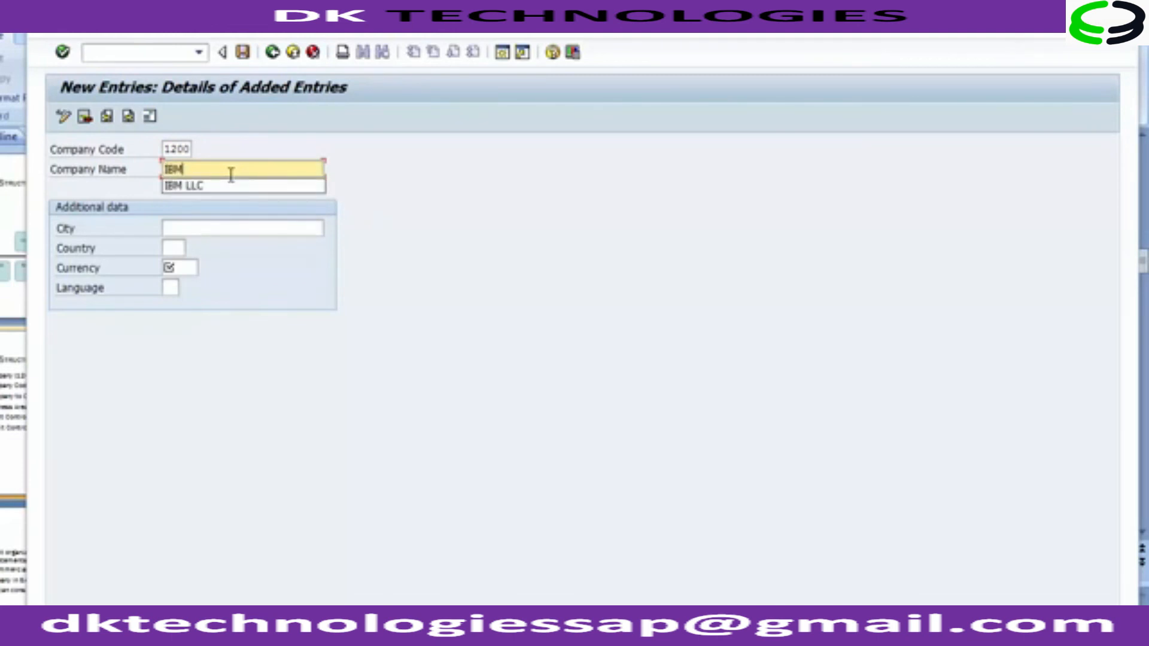
{"action": "key", "text": "Down"}
{"action": "key", "text": "Return"}
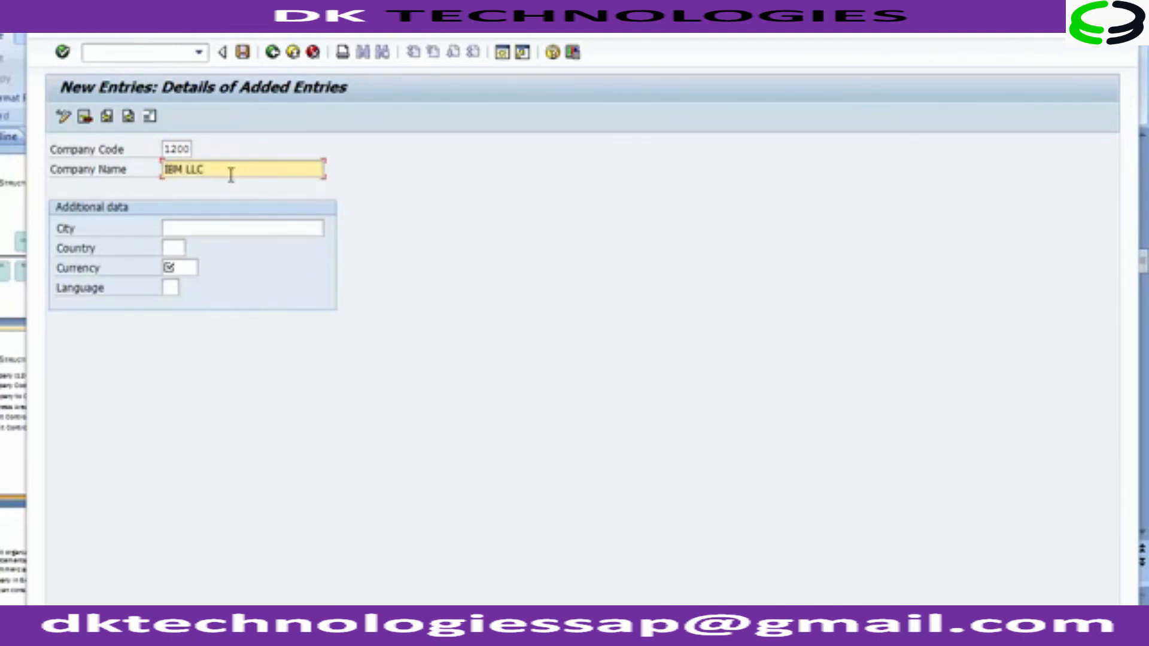
{"action": "left_click", "coordinate": [226, 227]}
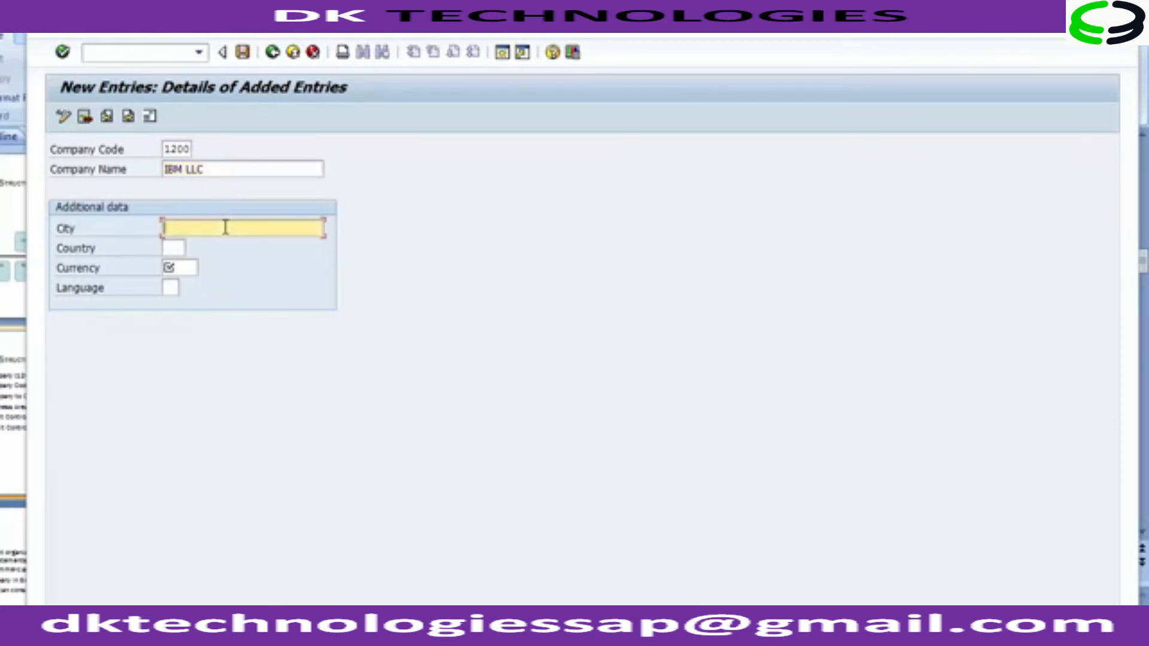
{"action": "type", "text": "Texas"}
Set the country to US and the currency to USD for company code 1200
{"action": "left_click", "coordinate": [184, 248]}
{"action": "type", "text": "US"}
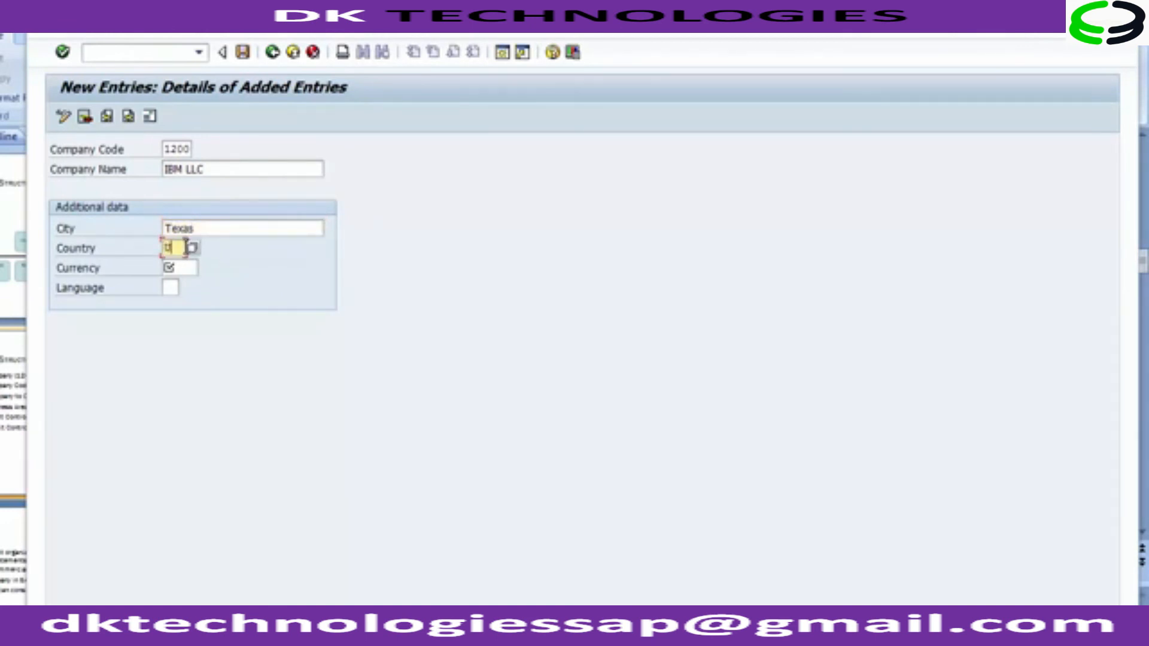
{"action": "left_click", "coordinate": [186, 270]}
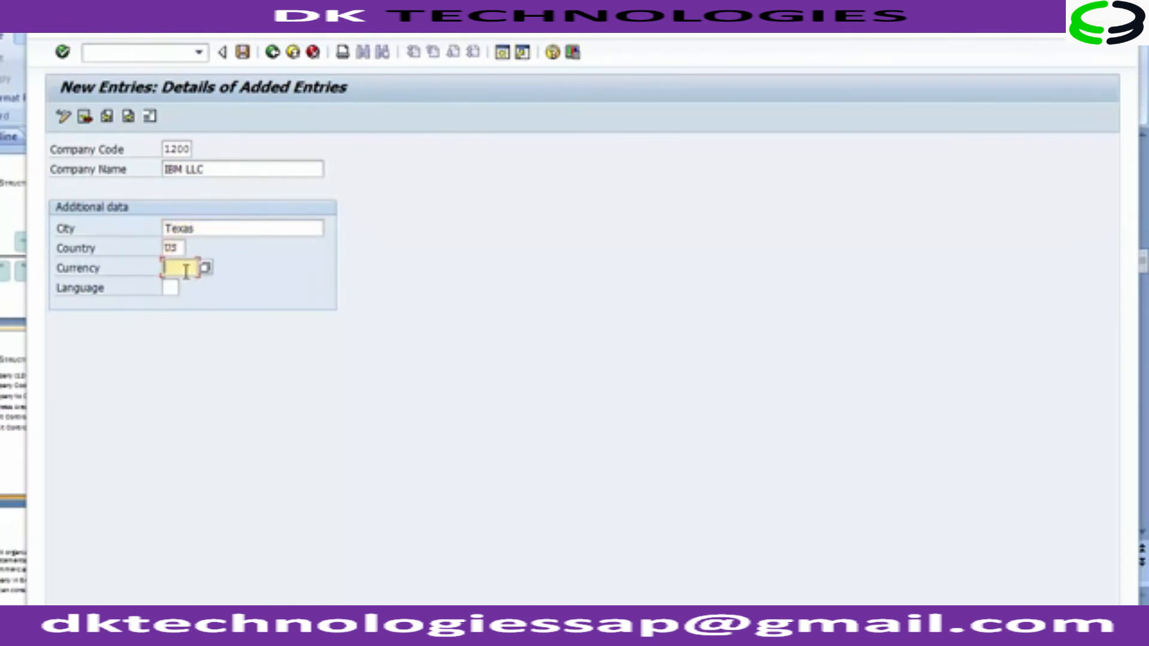
{"action": "type", "text": "USD"}
Choose US, United States, for the country from the list of possible country keys
{"action": "left_click", "coordinate": [184, 247]}
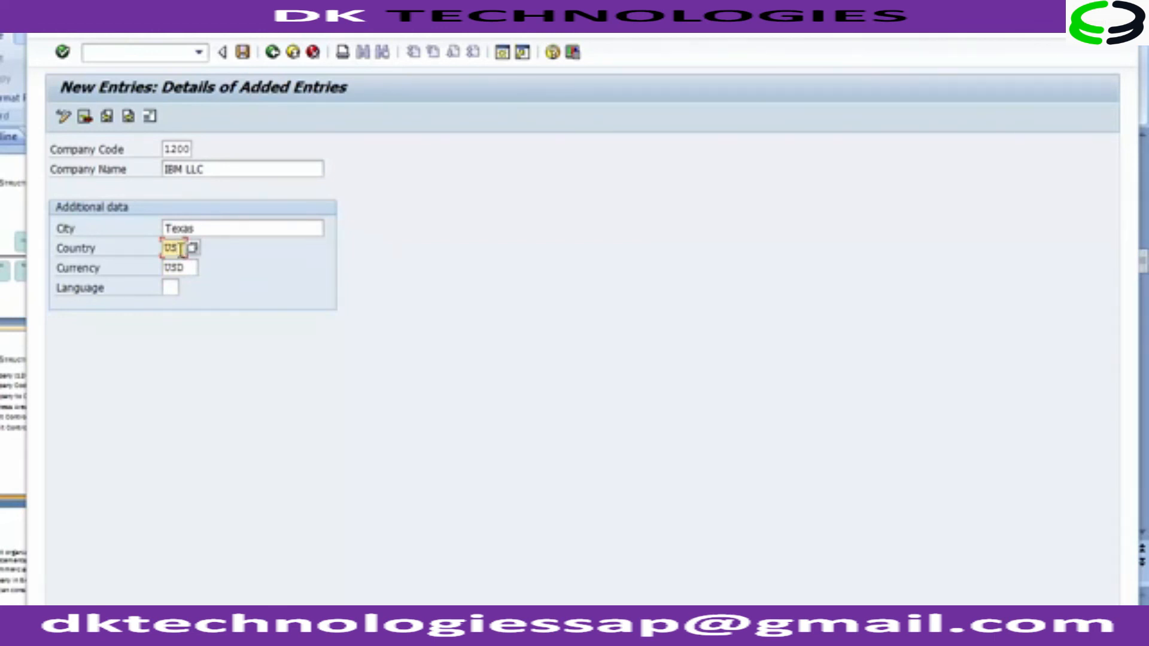
{"action": "key", "text": "F4"}
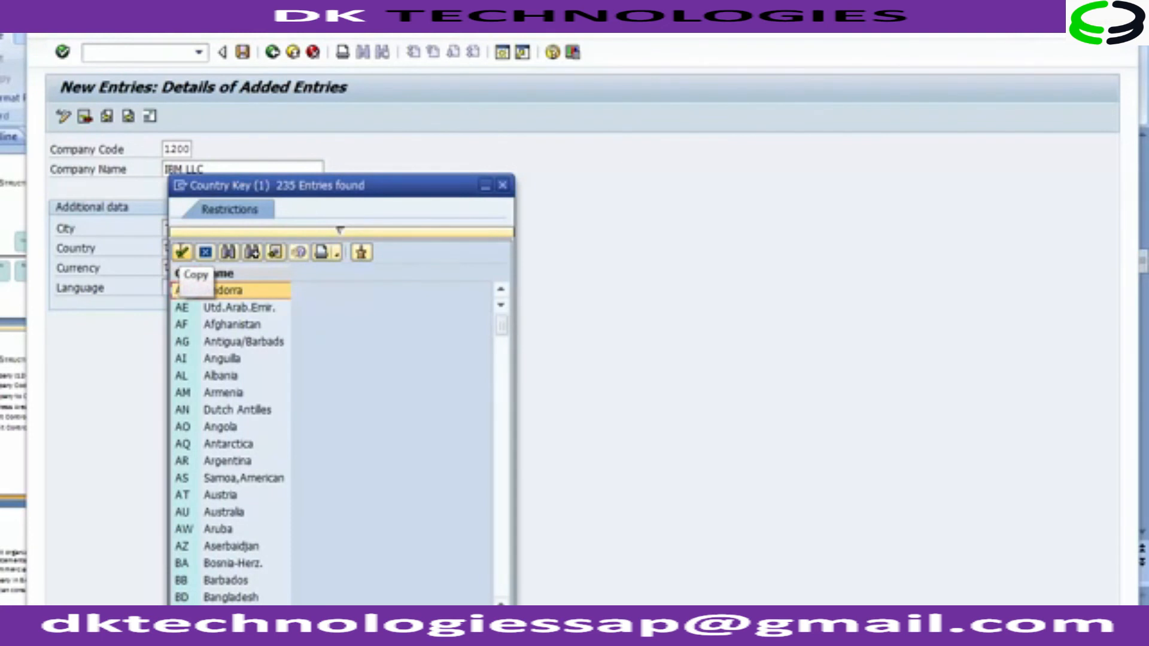
{"action": "scroll", "coordinate": [198, 283], "scroll_direction": "down", "scroll_amount": 20}
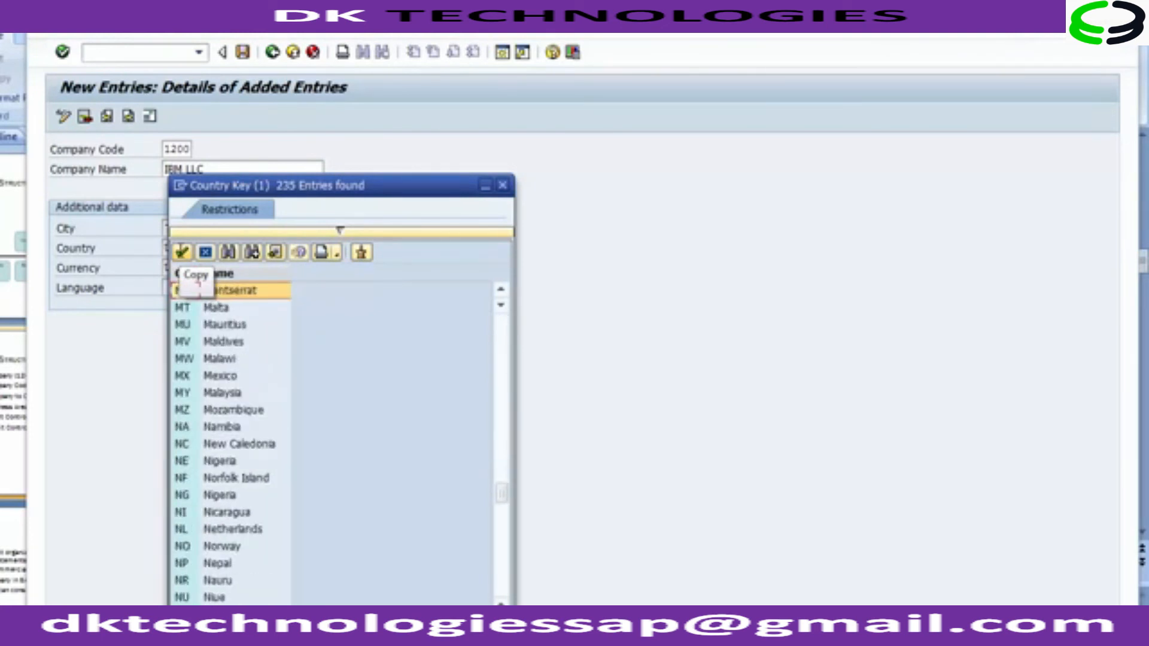
{"action": "scroll", "coordinate": [198, 282], "scroll_direction": "down", "scroll_amount": 13}
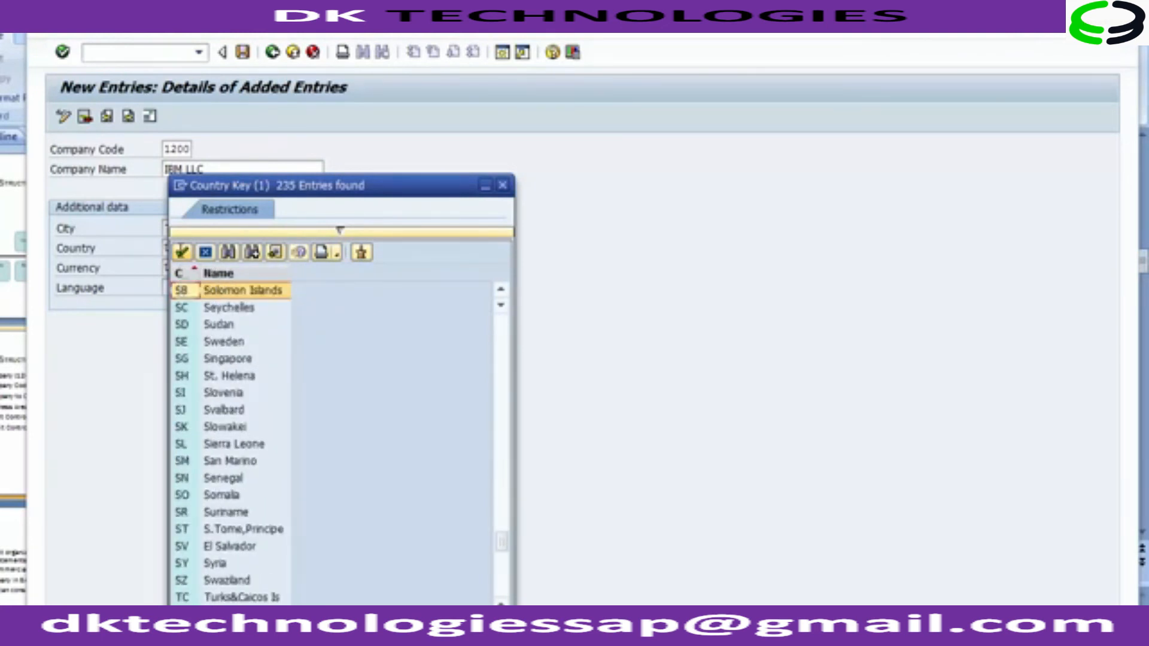
{"action": "scroll", "coordinate": [198, 282], "scroll_direction": "down", "scroll_amount": 7}
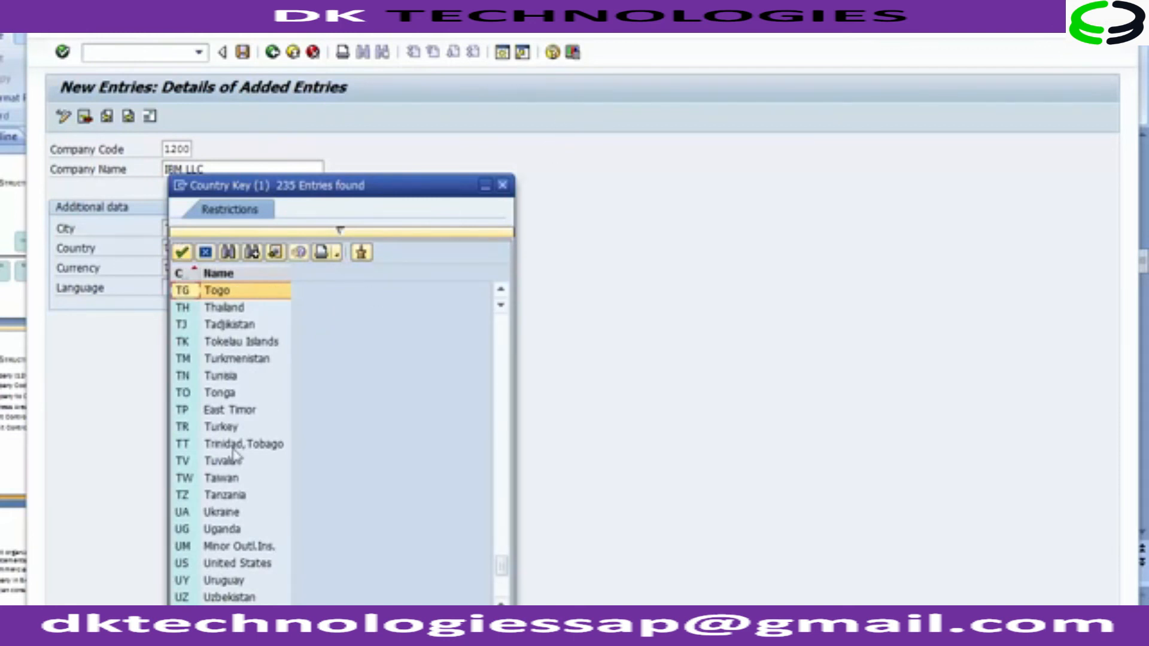
{"action": "left_click", "coordinate": [236, 566]}
{"action": "double_click", "coordinate": [236, 565]}
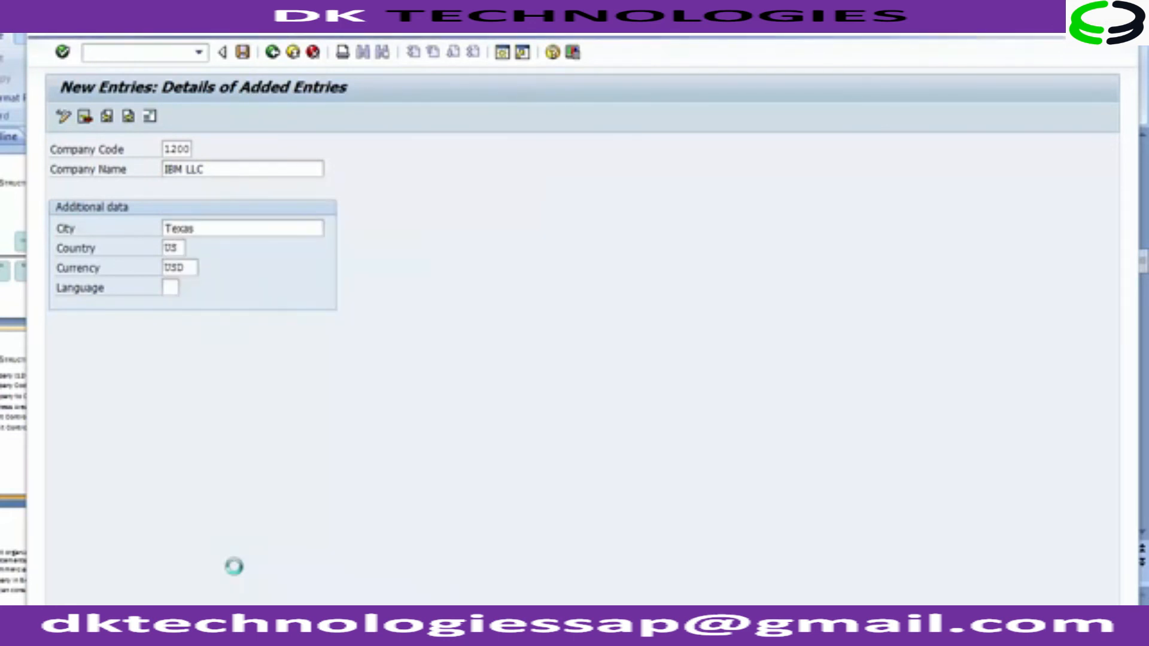
Choose USD, American Dollar, for the currency from the list of possible currency keys
{"action": "left_click", "coordinate": [192, 268]}
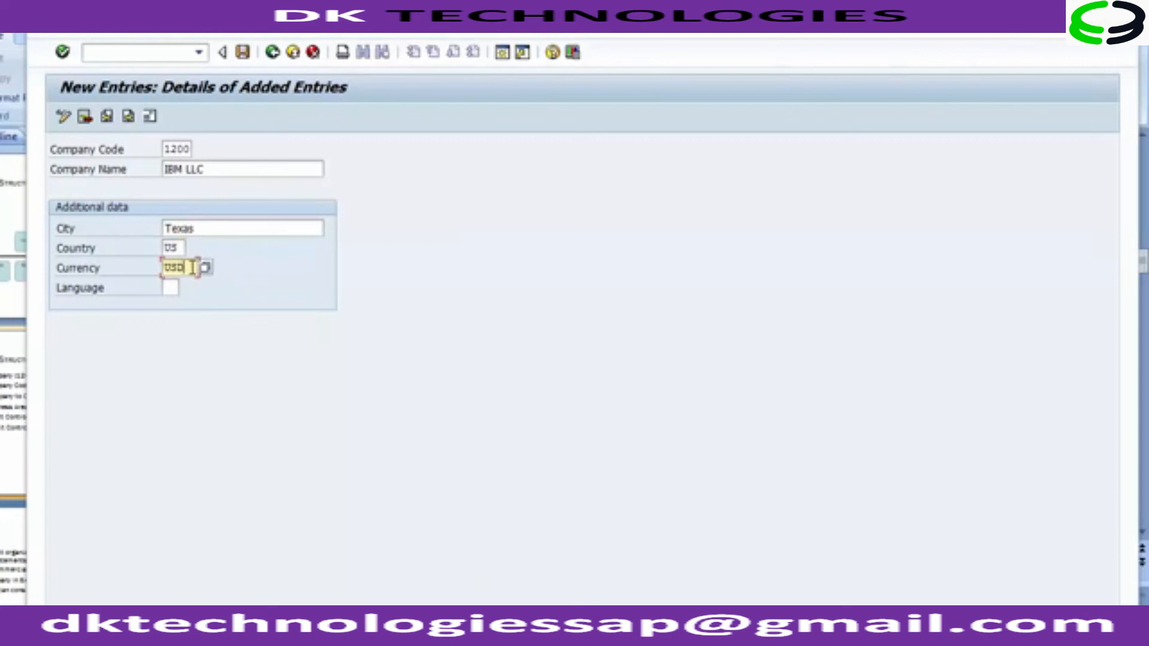
{"action": "key", "text": "Return"}
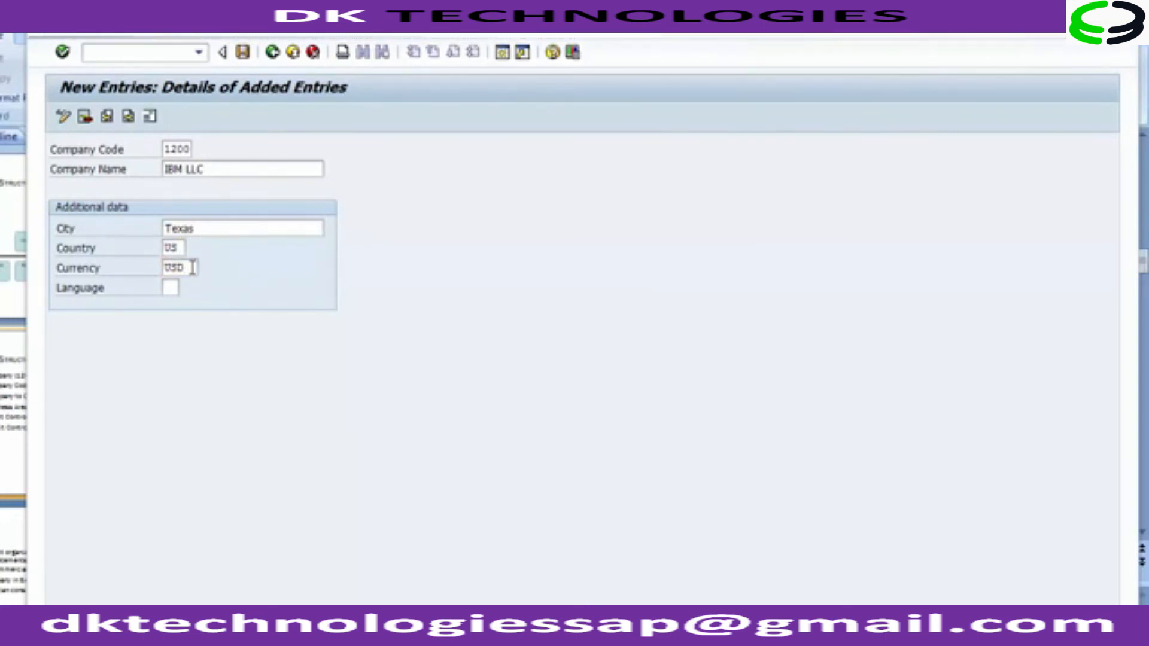
{"action": "left_click", "coordinate": [193, 268]}
{"action": "scroll", "coordinate": [192, 267], "scroll_direction": "down", "scroll_amount": 20}
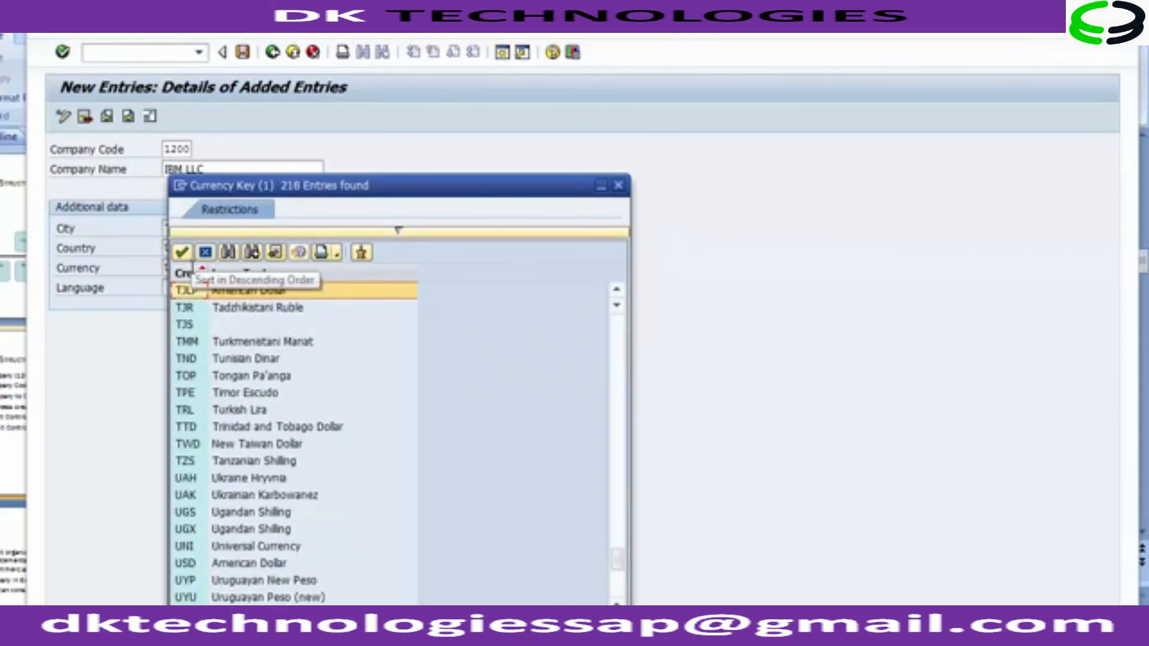
{"action": "double_click", "coordinate": [252, 565]}
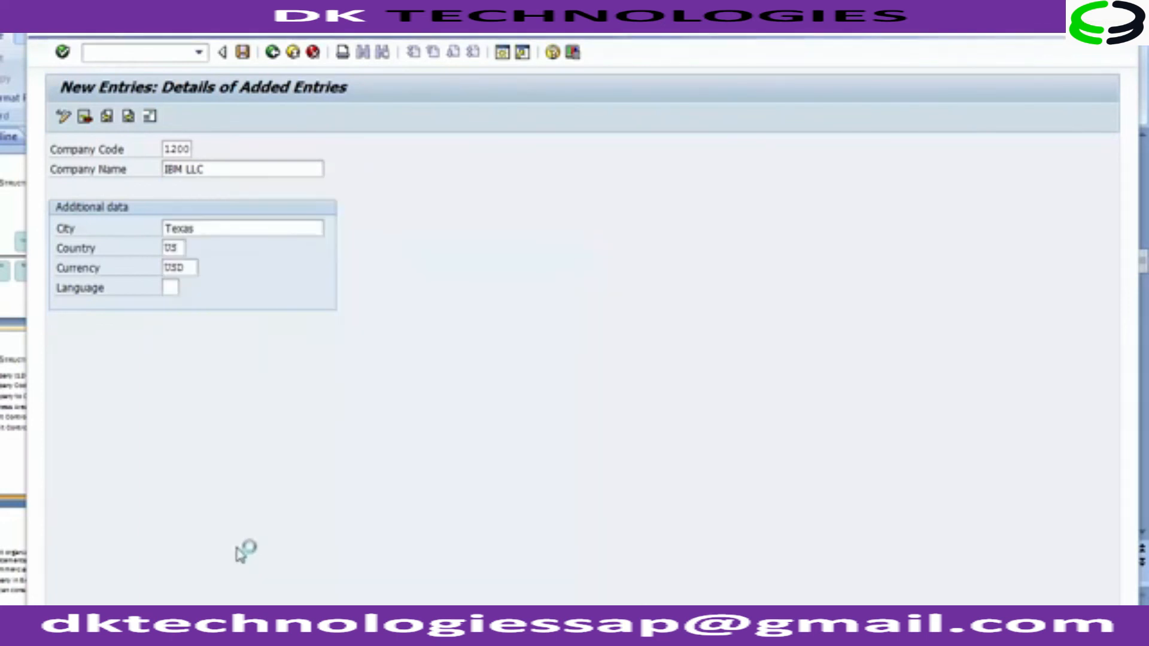
Set the language to EN, English, from the list of possible language keys
{"action": "left_click", "coordinate": [171, 288]}
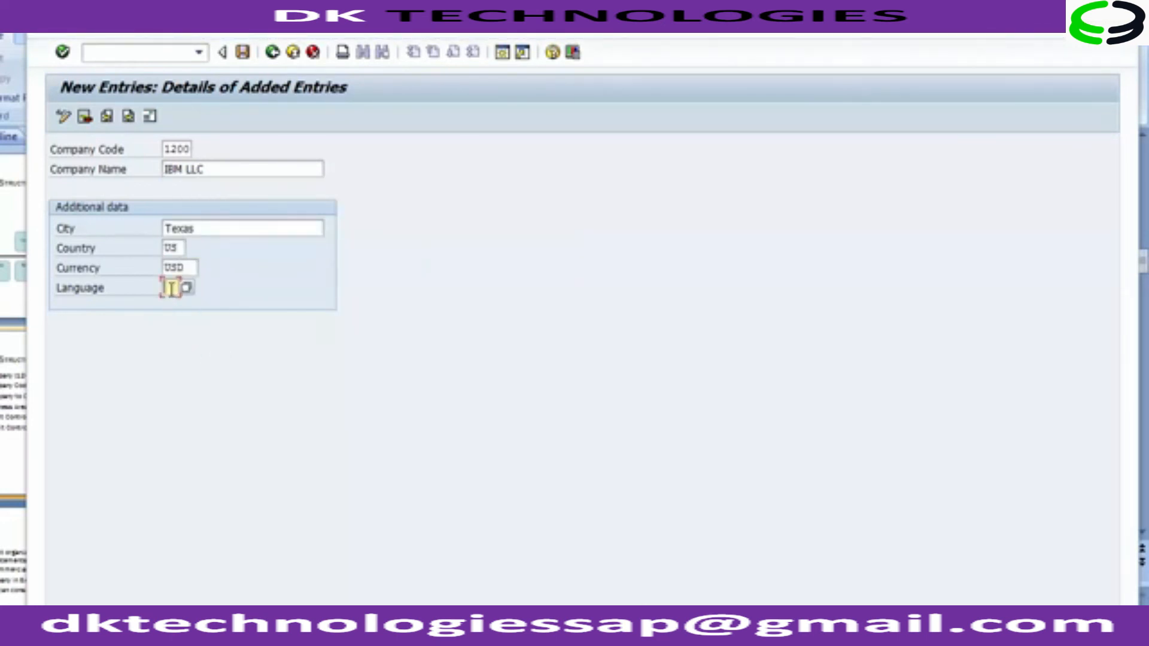
{"action": "left_click", "coordinate": [187, 289]}
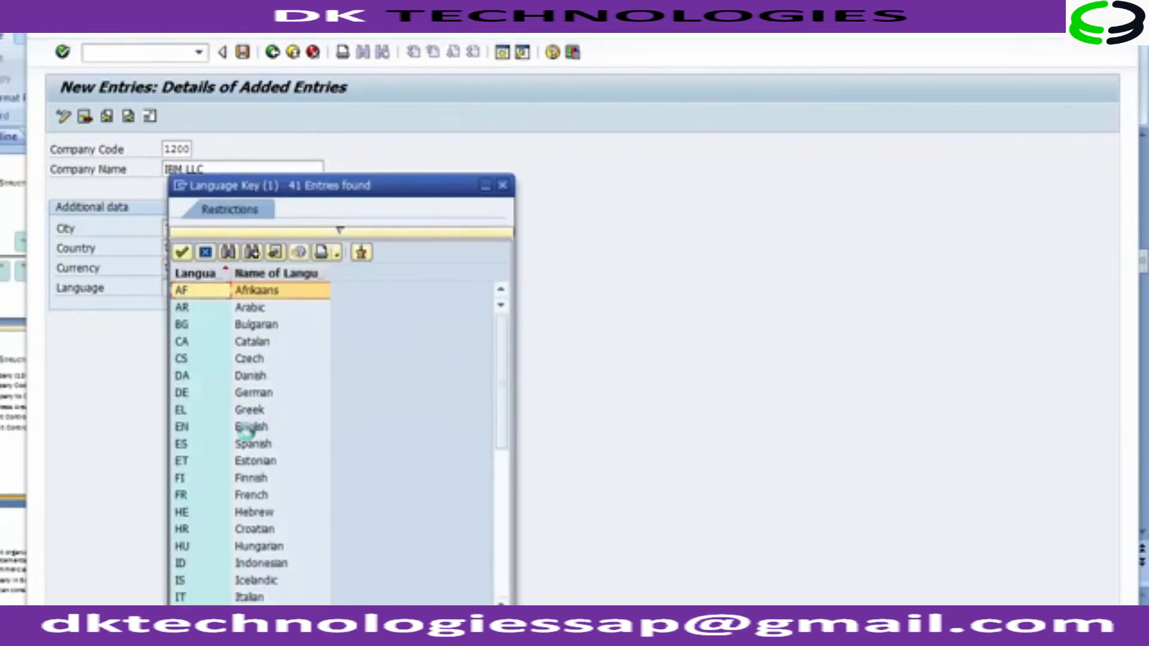
{"action": "left_click", "coordinate": [242, 428]}
{"action": "double_click", "coordinate": [242, 427]}
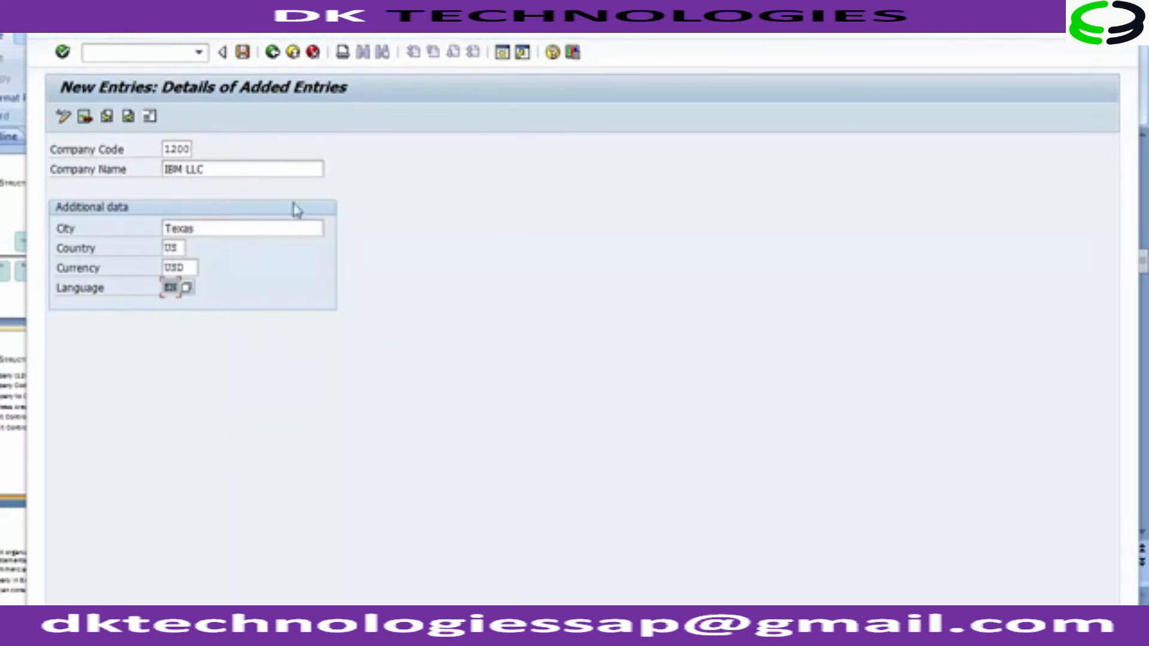
Save the new company code entry and set the title in its address data to Company
{"action": "left_click", "coordinate": [243, 55]}
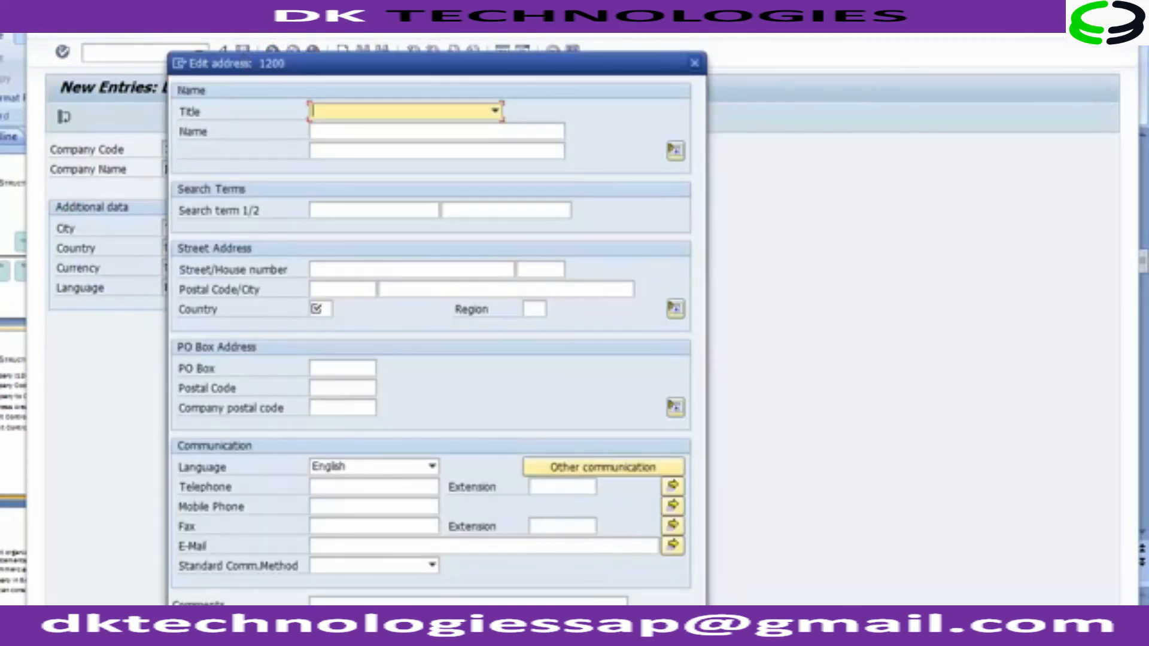
{"action": "left_click", "coordinate": [459, 114]}
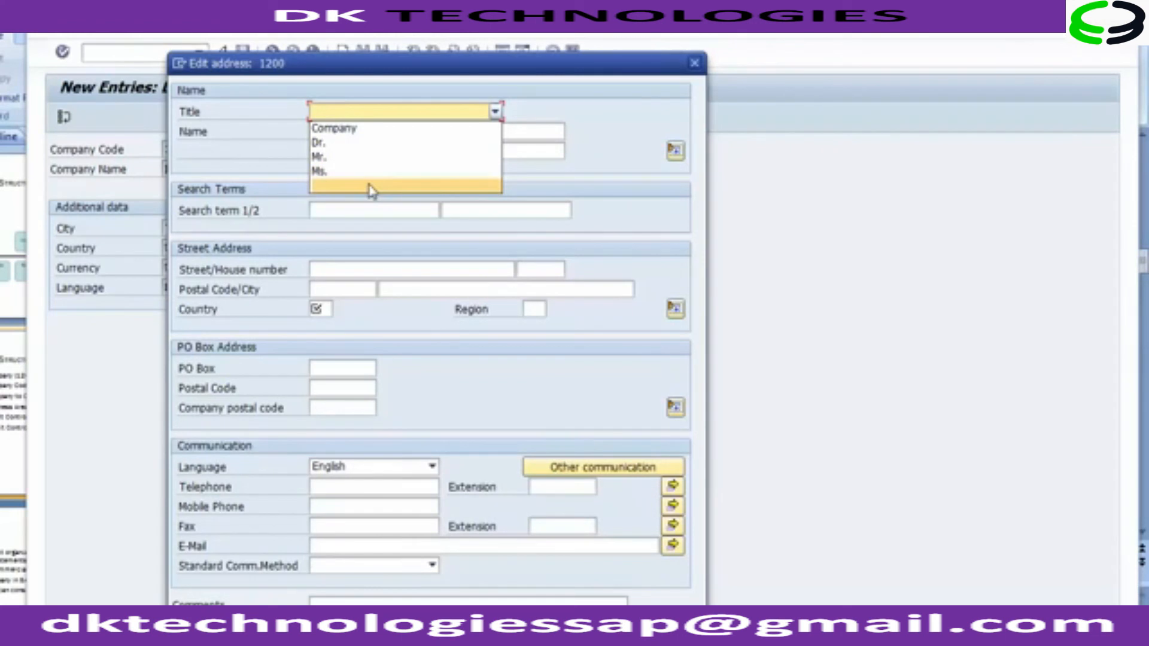
{"action": "left_click", "coordinate": [334, 131]}
{"action": "left_click", "coordinate": [334, 133]}
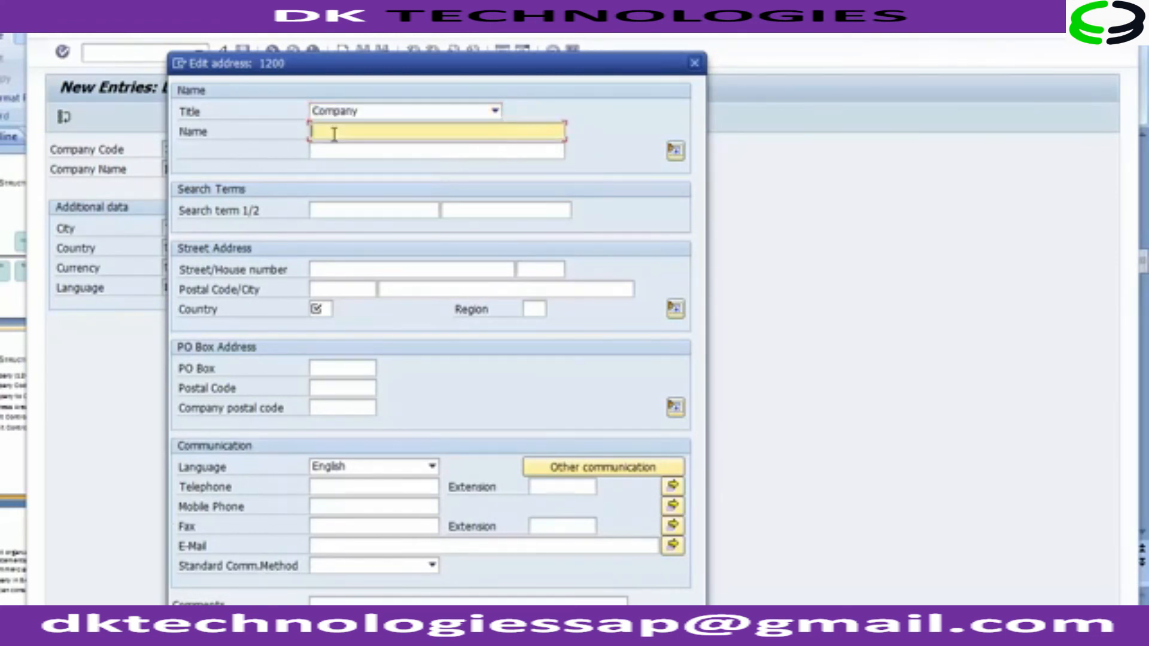